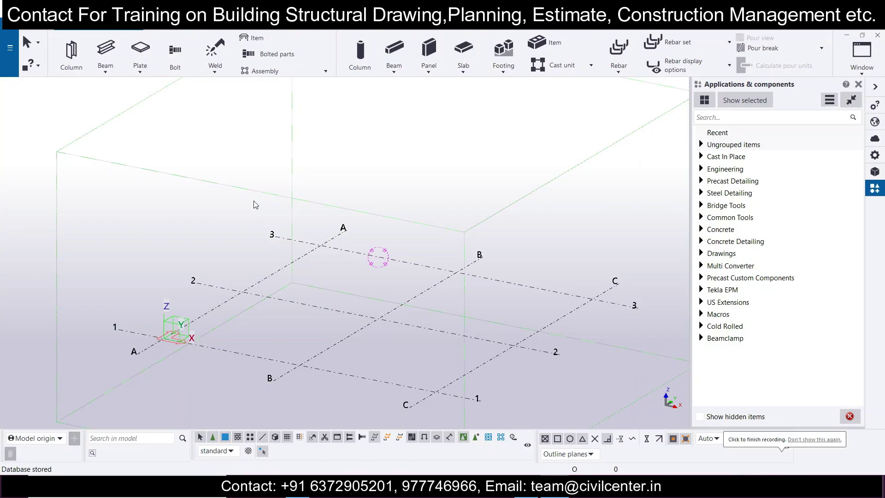
pyautogui.scroll(-2, 384, 227)
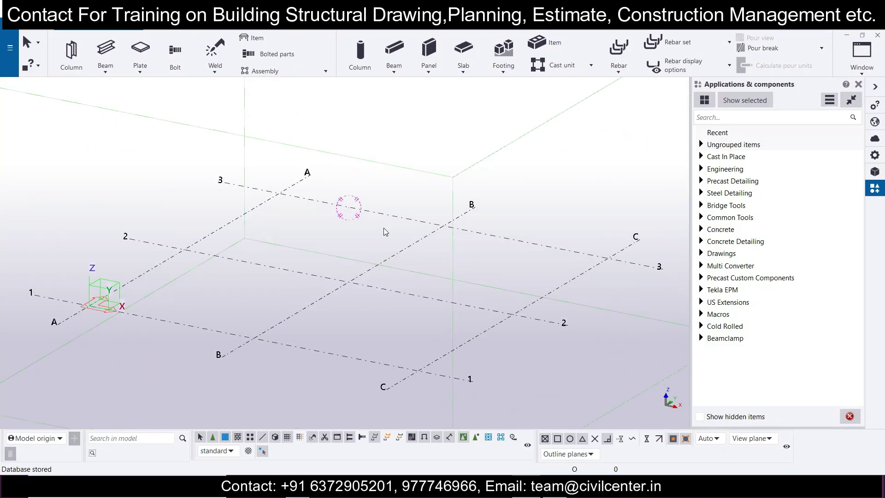
pyautogui.scroll(-3, 384, 223)
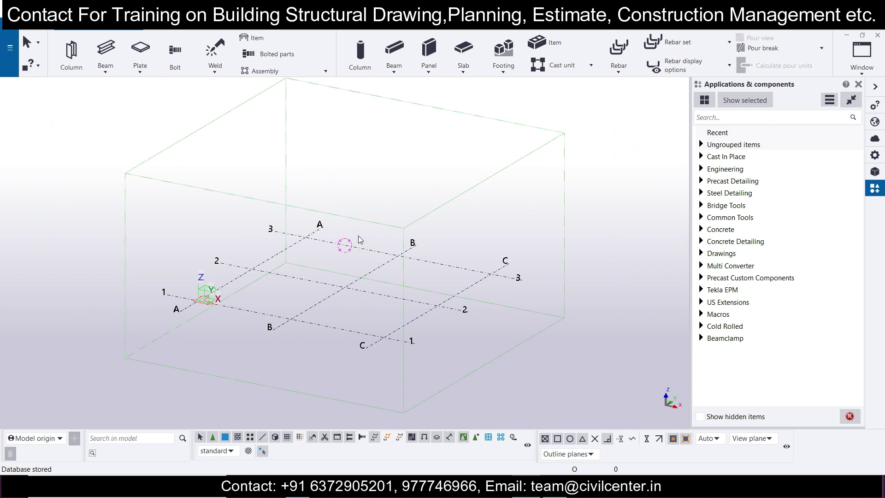
pyautogui.moveTo(358, 235); pyautogui.dragTo(358, 285, button='middle')
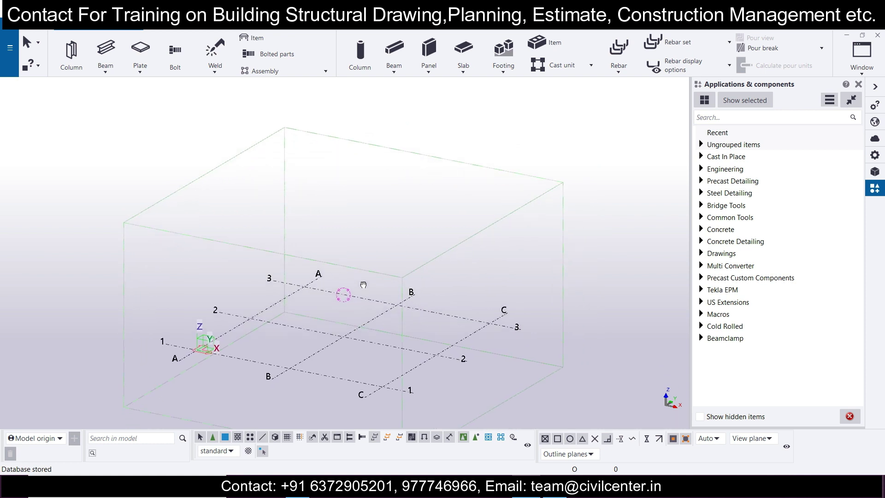
pyautogui.scroll(2, 365, 288)
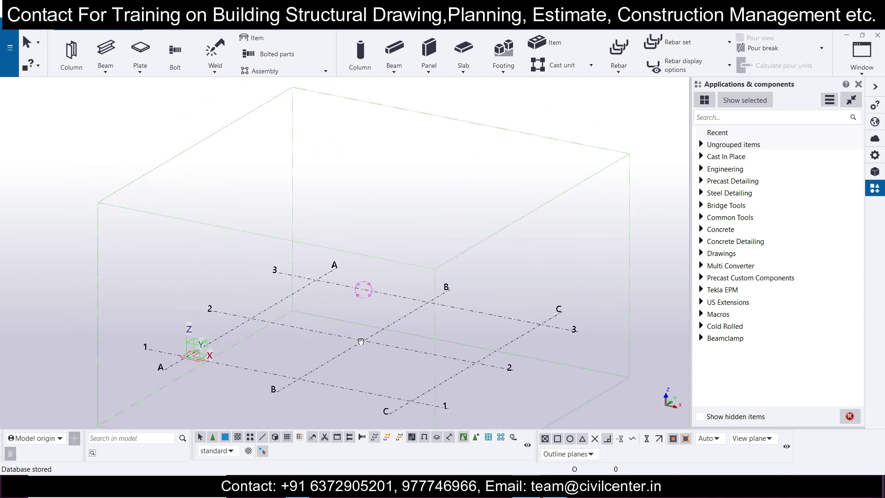
pyautogui.scroll(-4, 405, 288)
pyautogui.moveTo(418, 286)
pyautogui.mouseDown(button='middle')
pyautogui.moveTo(406, 289)
pyautogui.moveTo(417, 275)
pyautogui.mouseUp(button='middle')
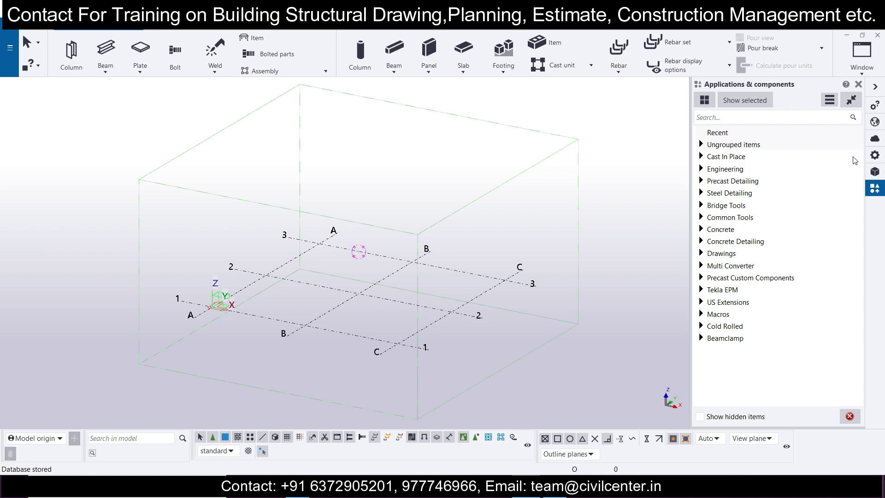
pyautogui.moveTo(608, 228)
pyautogui.mouseDown(button='middle')
pyautogui.moveTo(601, 234)
pyautogui.moveTo(616, 218)
pyautogui.mouseUp(button='middle')
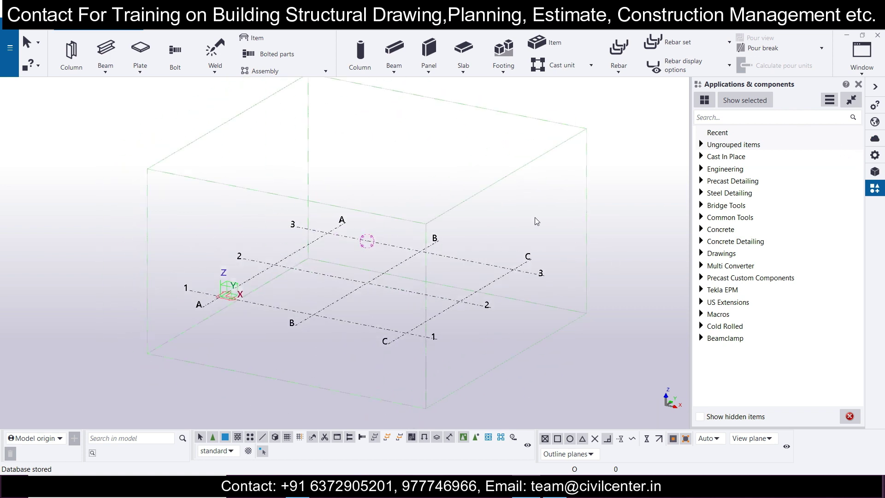
pyautogui.moveTo(560, 228); pyautogui.dragTo(512, 225, button='middle')
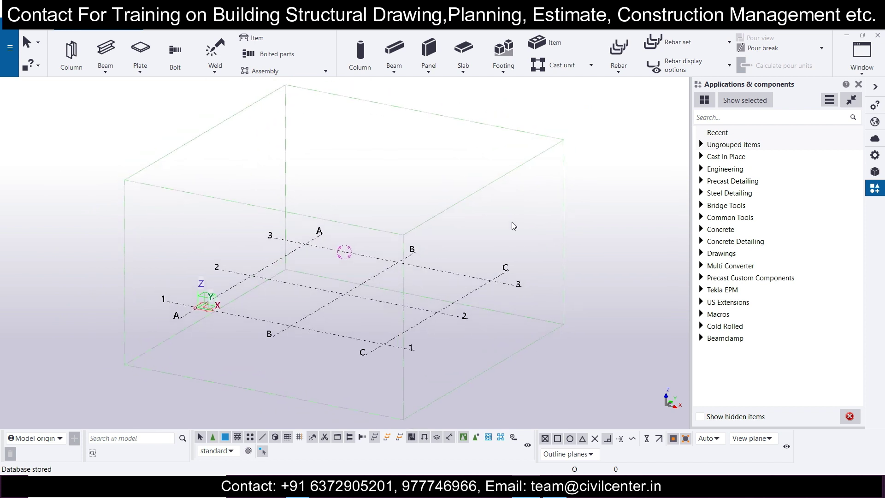
pyautogui.scroll(2, 499, 214)
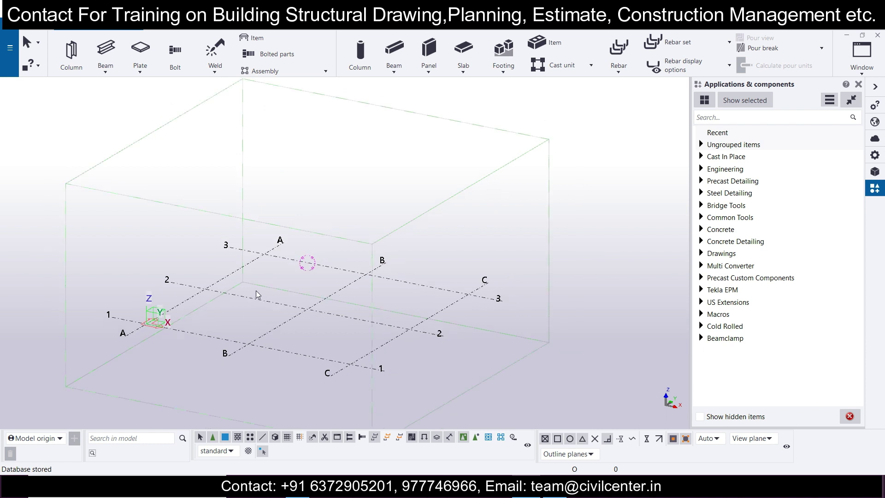
pyautogui.scroll(-2, 259, 318)
pyautogui.scroll(2, 332, 190)
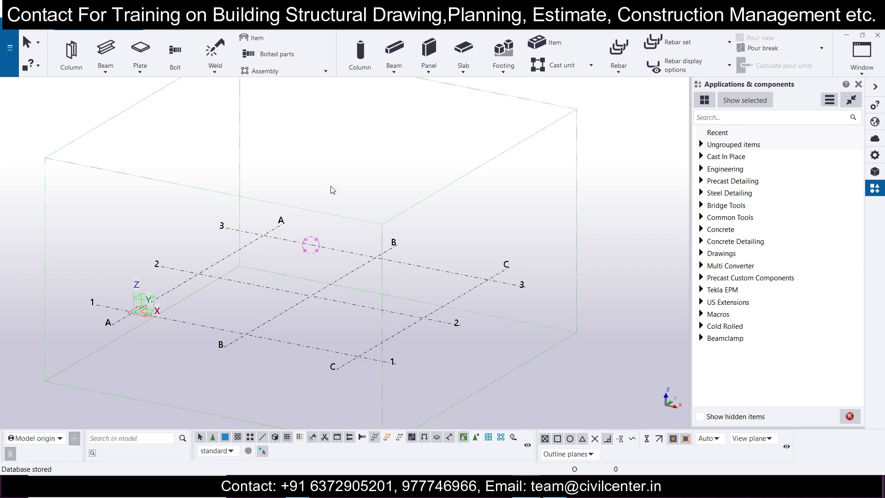
# - Place a 400*400 M30 concrete column, from 0 to 5000 mm, at the intersection of grid lines B and 1
pyautogui.click(364, 56)
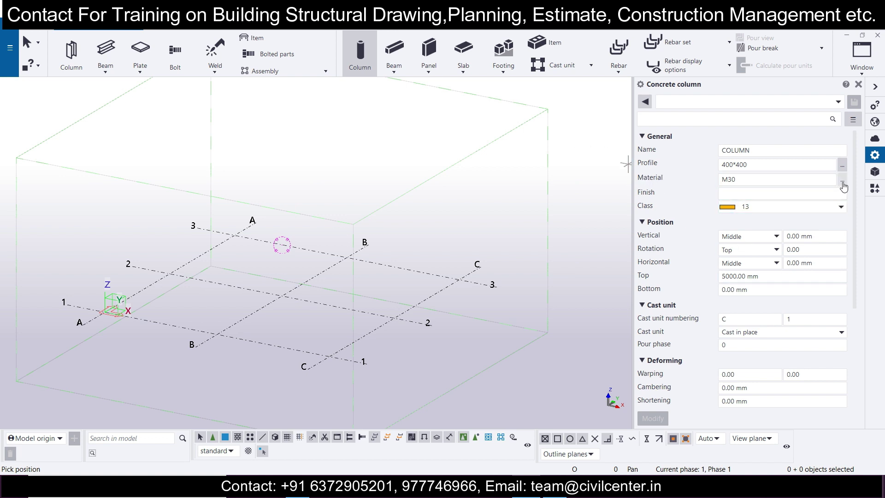
pyautogui.click(217, 333)
pyautogui.press('Escape')
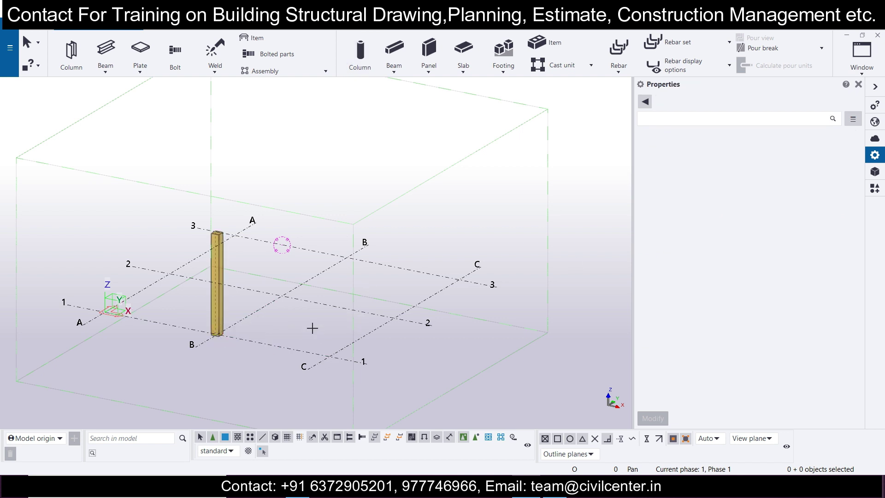
pyautogui.scroll(5, 322, 341)
pyautogui.scroll(-2, 255, 282)
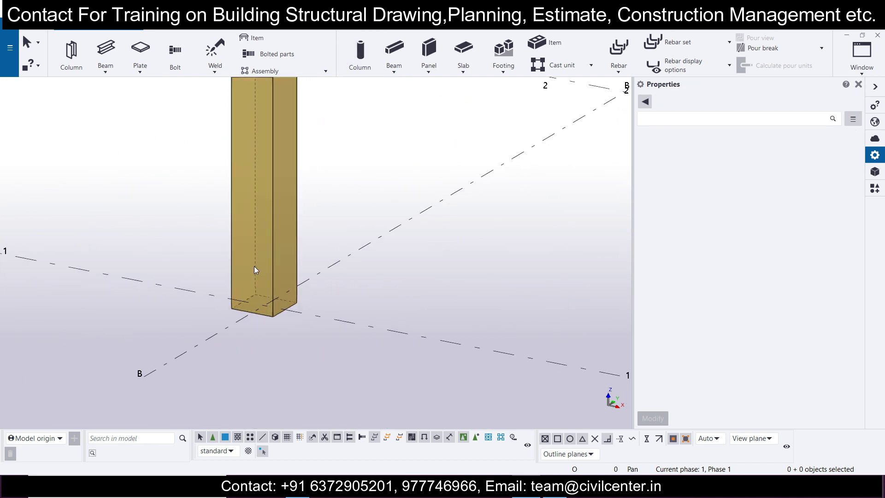
pyautogui.click(263, 272)
pyautogui.scroll(-1, 278, 279)
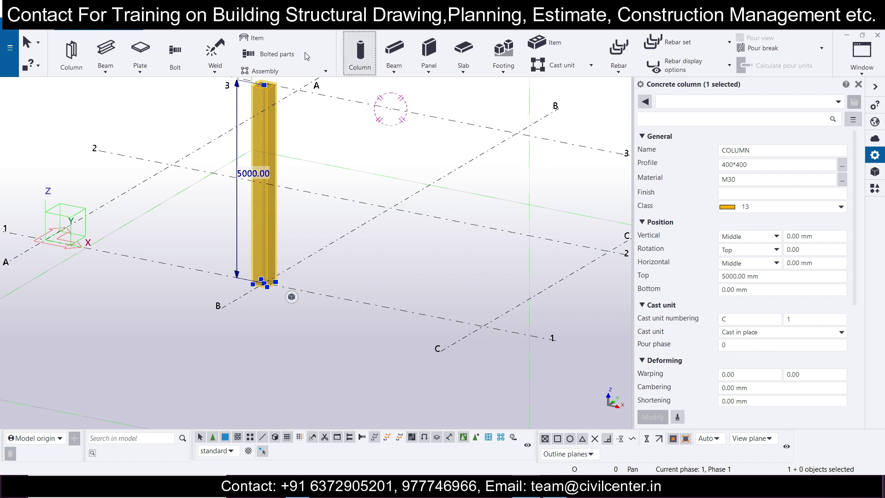
# - Place a 1500*1500 pad footing, 500 mm deep, at the base point of the column on grid B/1
pyautogui.click(504, 71)
pyautogui.click(514, 88)
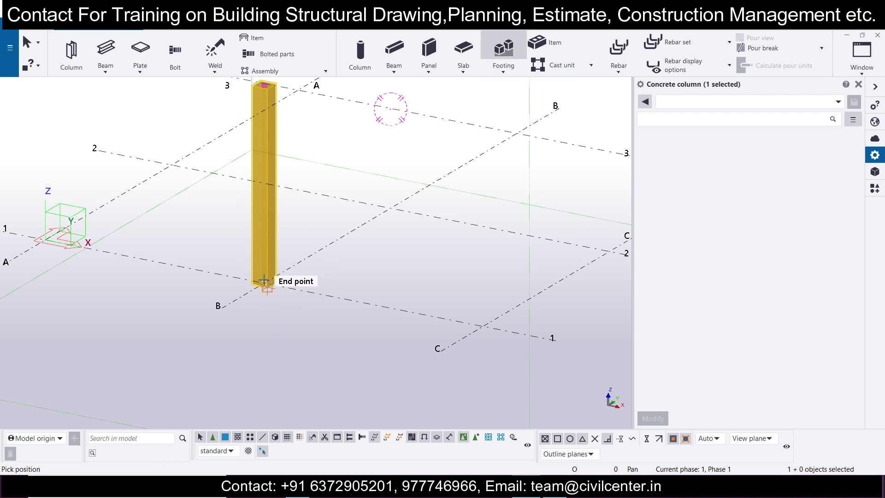
pyautogui.scroll(5, 253, 282)
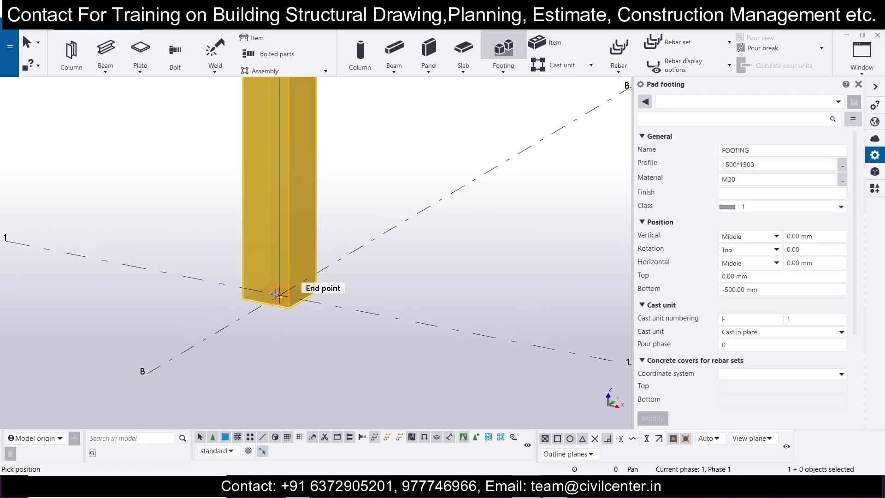
pyautogui.click(277, 294)
pyautogui.press('Escape')
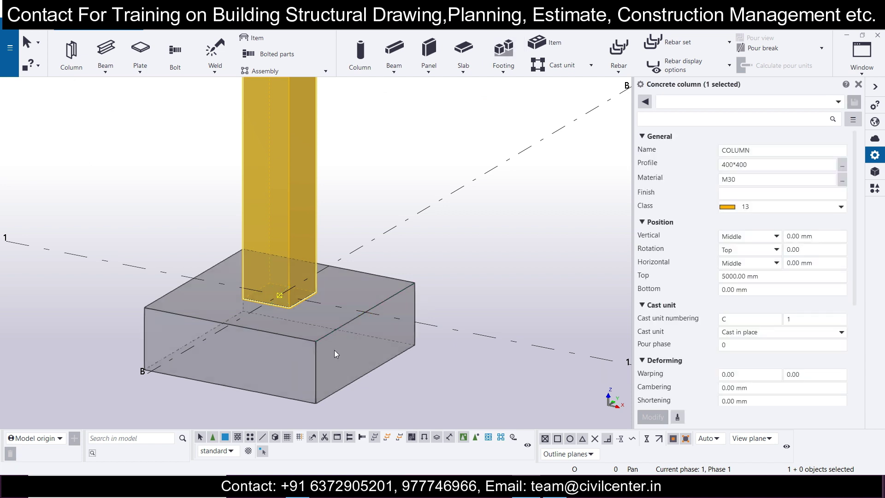
pyautogui.press('Escape')
# - Set the pad footing's top level to 500 mm and its bottom level to 0 mm, and apply the change
pyautogui.click(319, 342)
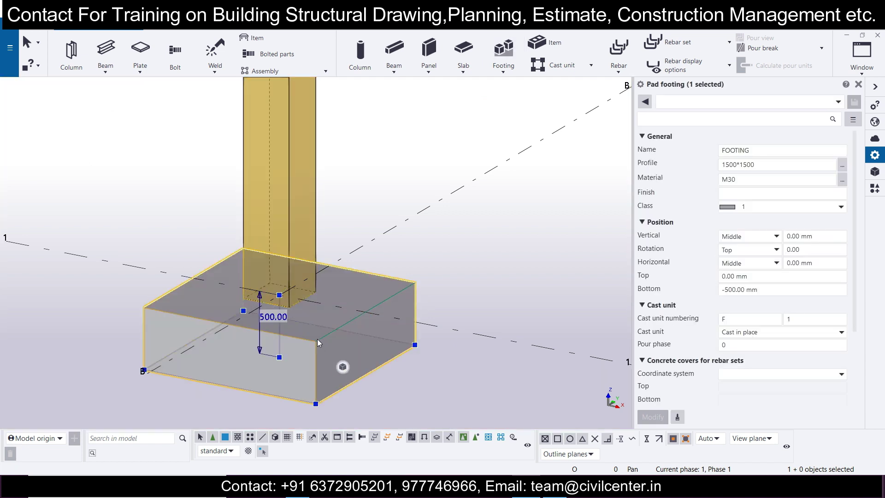
pyautogui.keyDown('ctrl'); pyautogui.moveTo(317, 339); pyautogui.dragTo(322, 332, button='middle'); pyautogui.keyUp('ctrl')
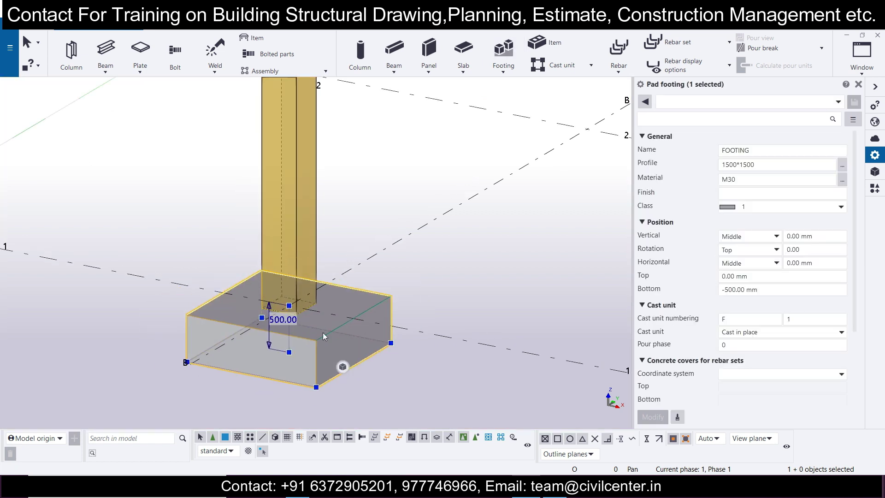
pyautogui.doubleClick(732, 277)
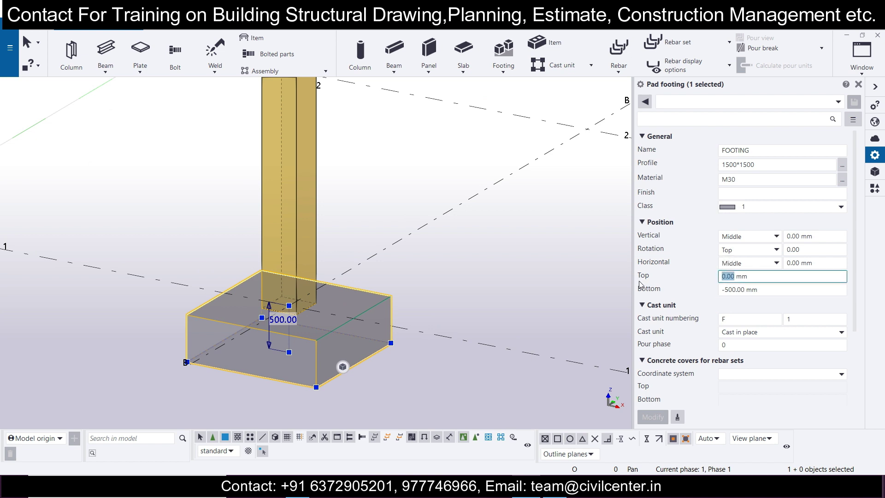
pyautogui.write('500')
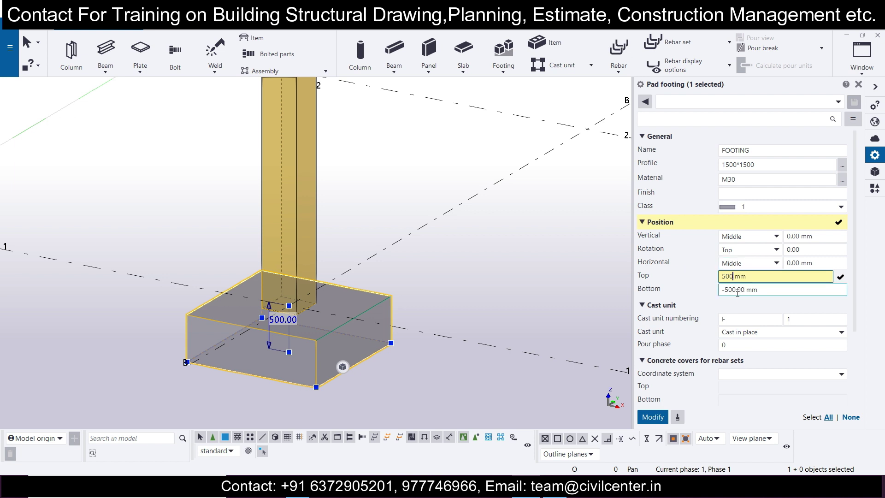
pyautogui.doubleClick(736, 290)
pyautogui.write('0')
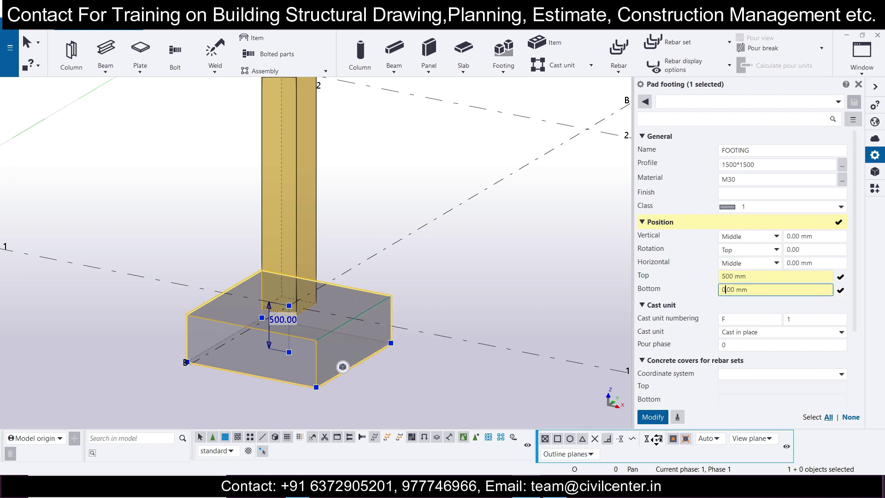
pyautogui.click(652, 417)
pyautogui.press('Escape')
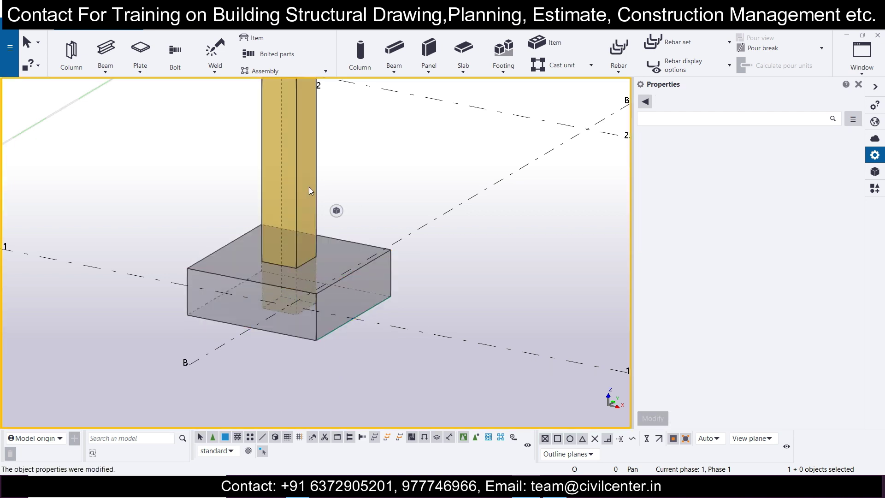
# - Set the concrete column's bottom level to 500 mm and apply it so the column starts on top of the footing
pyautogui.click(294, 190)
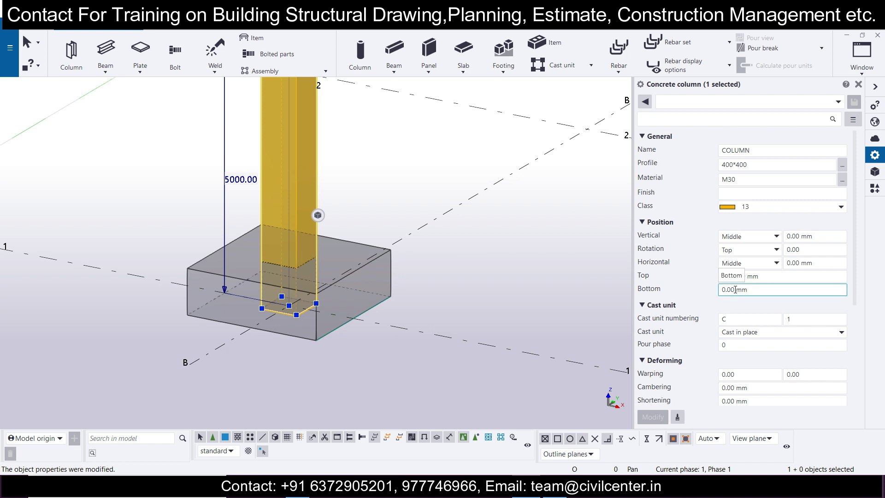
pyautogui.moveTo(732, 289); pyautogui.dragTo(653, 292)
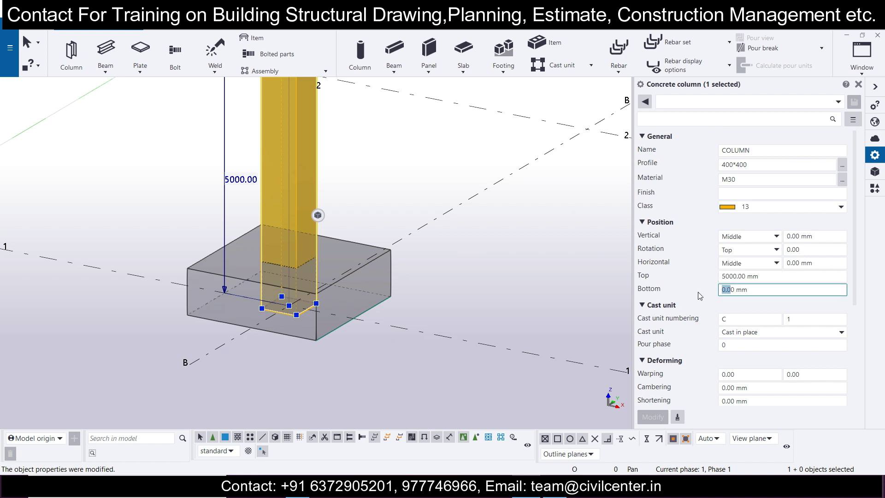
pyautogui.press('Left')
pyautogui.press('Delete')
pyautogui.write('500')
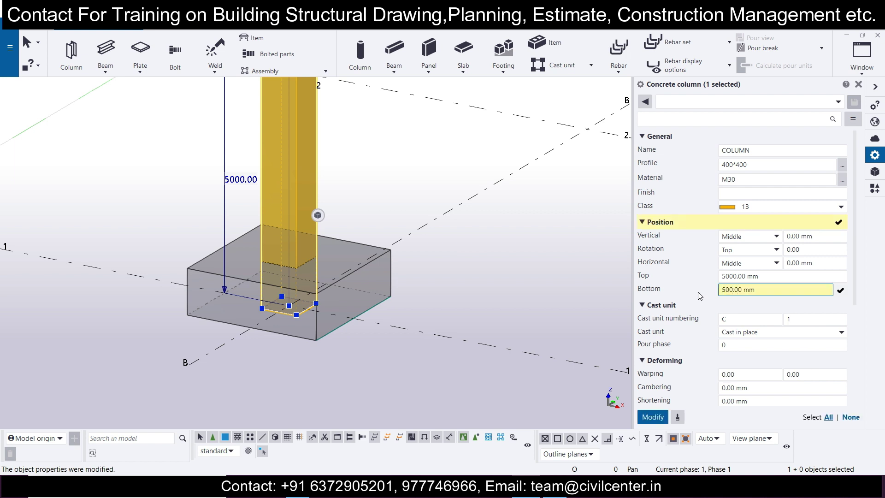
pyautogui.click(652, 416)
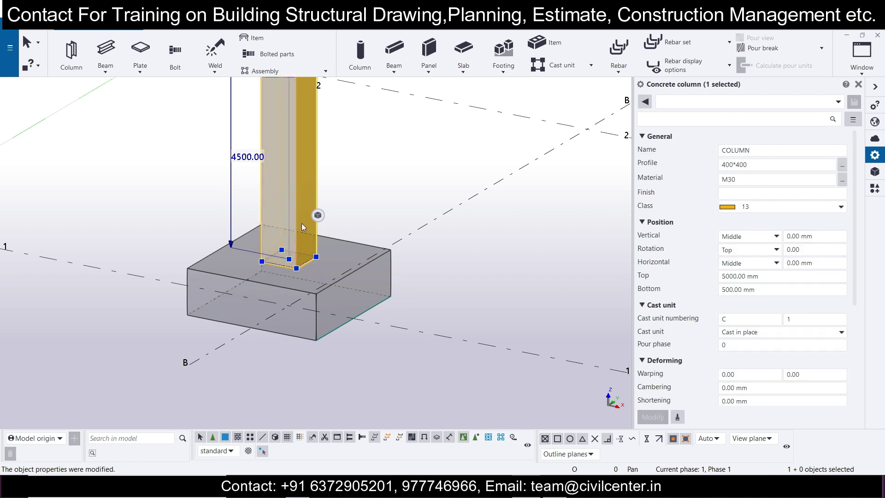
# - Examine the column on its footing from several distances, along with the grid lines through B and 1
pyautogui.scroll(-5, 301, 223)
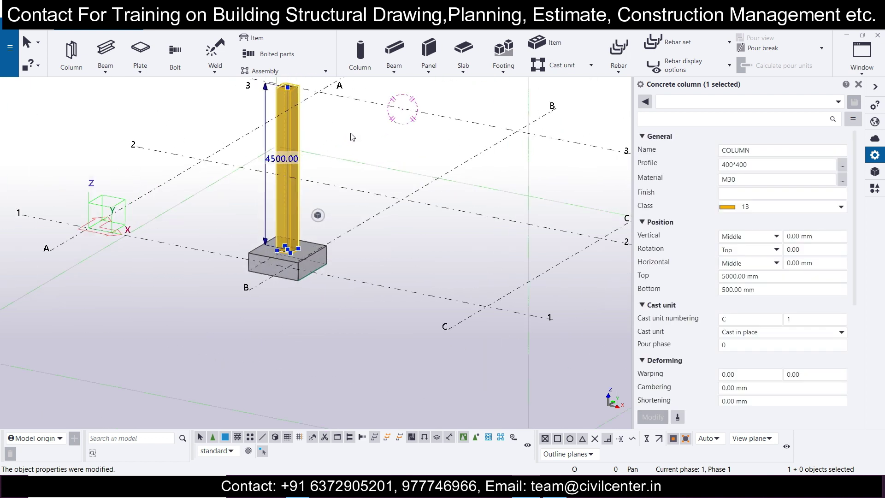
pyautogui.scroll(4, 349, 135)
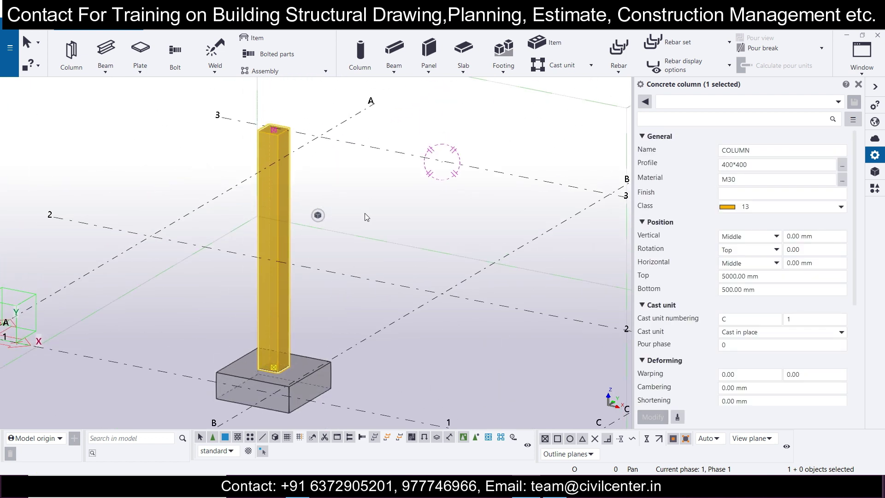
pyautogui.moveTo(339, 169); pyautogui.dragTo(348, 134, button='middle')
pyautogui.scroll(5, 294, 356)
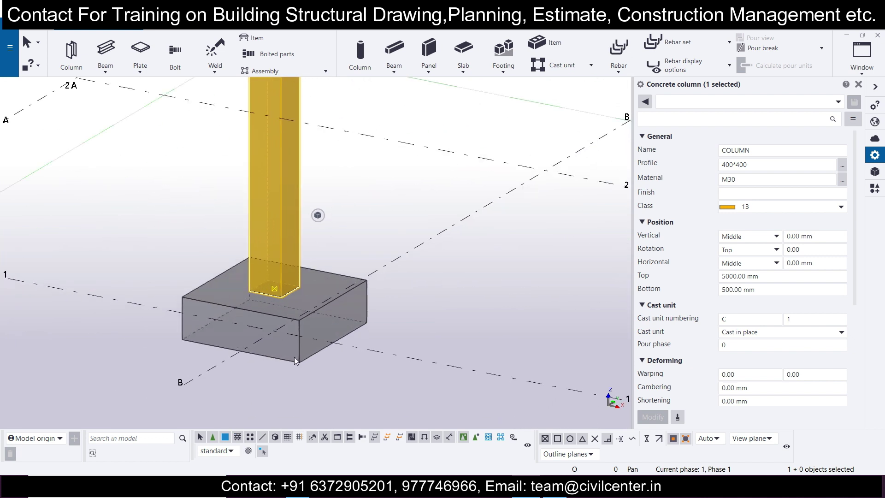
pyautogui.scroll(-3, 298, 344)
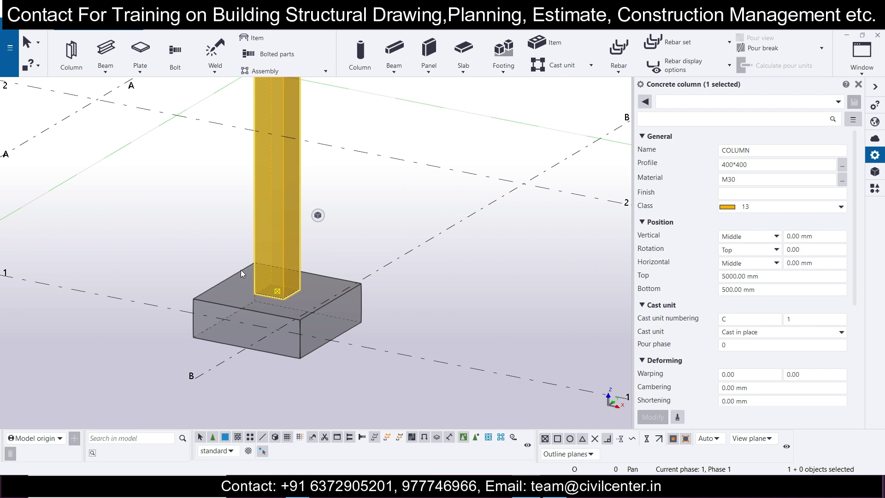
pyautogui.scroll(2, 266, 318)
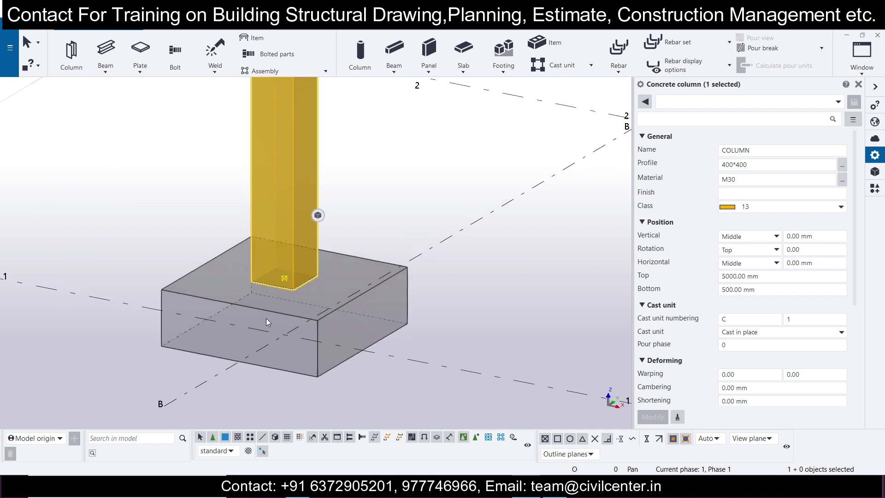
pyautogui.rightClick(442, 363)
pyautogui.click(397, 358)
pyautogui.keyDown('ctrl'); pyautogui.moveTo(397, 358); pyautogui.dragTo(461, 276, button='middle'); pyautogui.keyUp('ctrl')
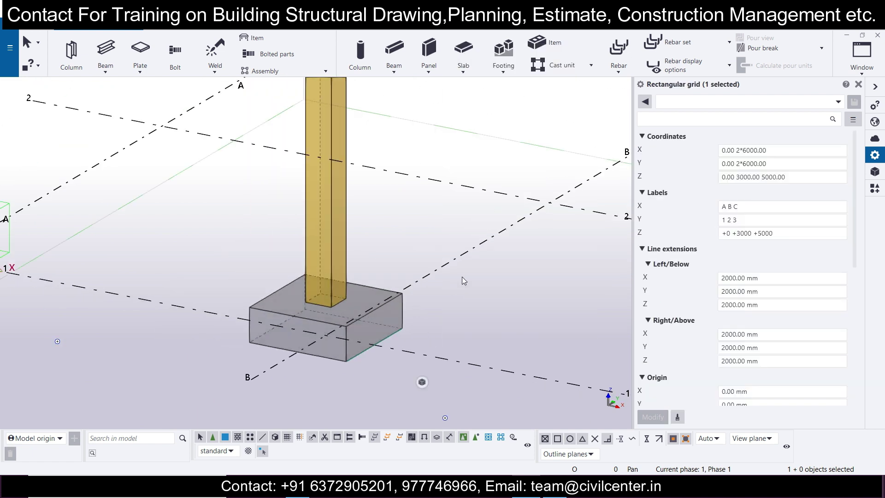
pyautogui.click(460, 255)
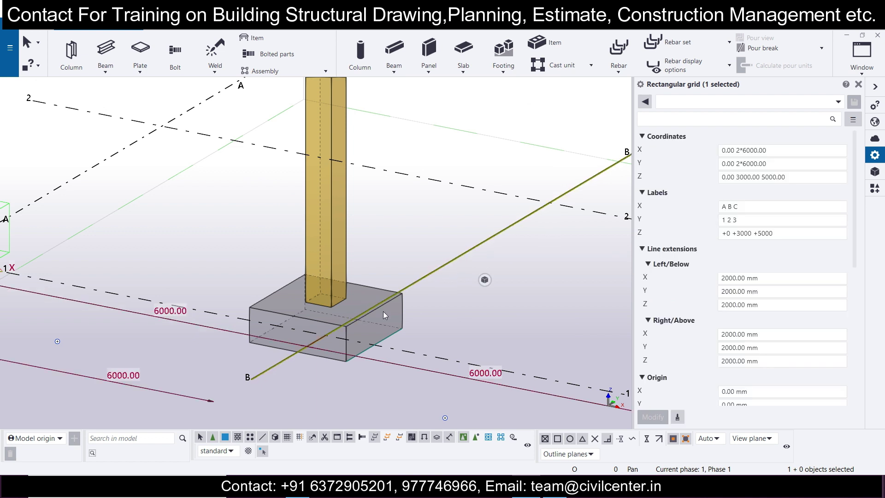
pyautogui.keyDown('ctrl'); pyautogui.moveTo(383, 311); pyautogui.dragTo(380, 304, button='middle'); pyautogui.keyUp('ctrl')
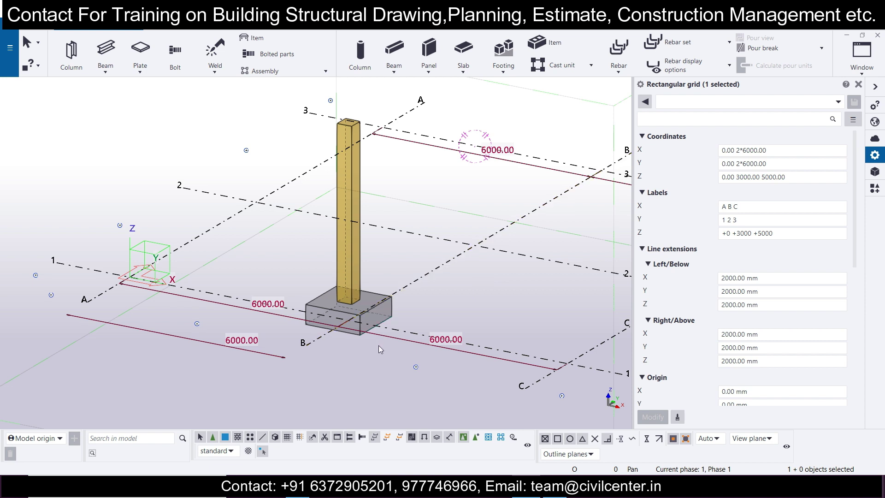
pyautogui.scroll(5, 360, 308)
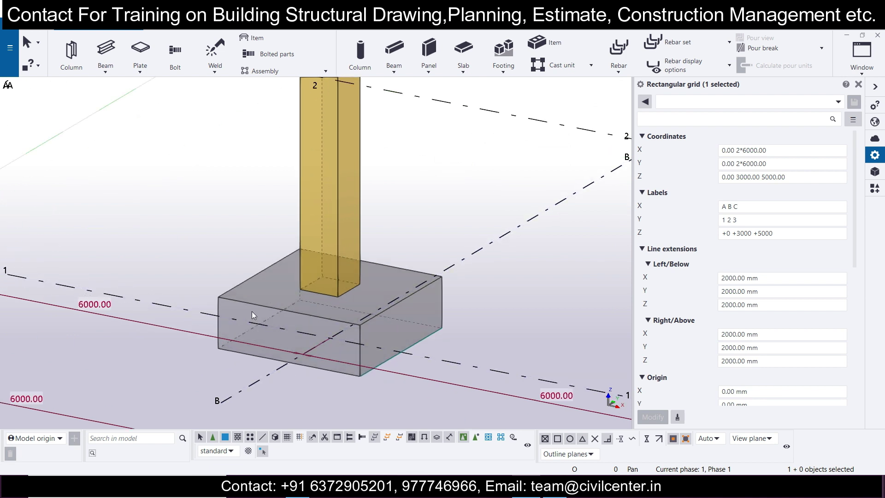
pyautogui.keyDown('ctrl'); pyautogui.moveTo(251, 311); pyautogui.dragTo(320, 322, button='middle'); pyautogui.keyUp('ctrl')
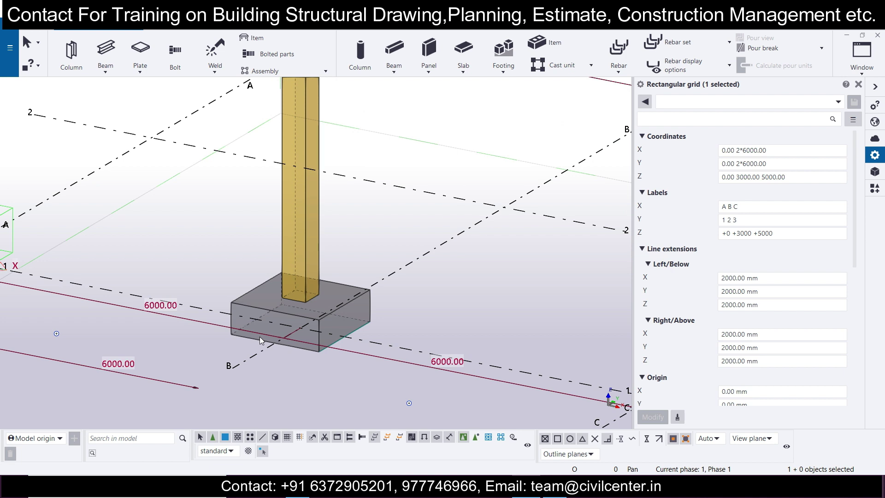
pyautogui.click(774, 291)
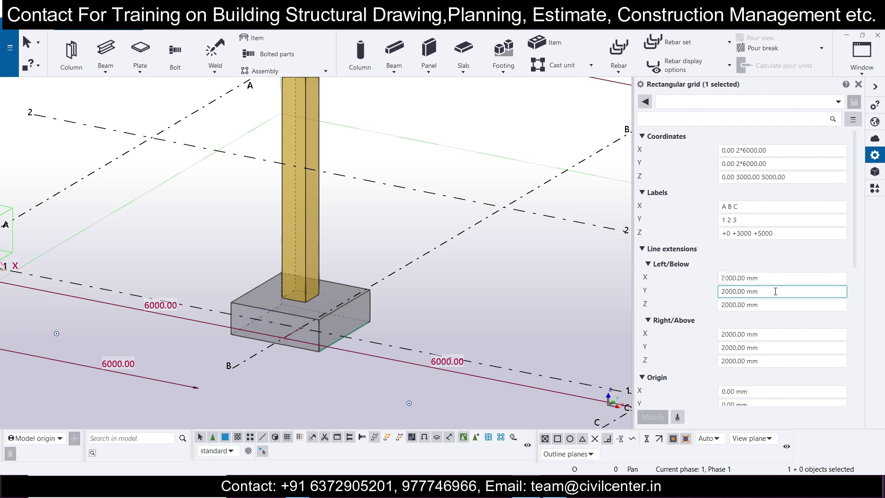
pyautogui.hotkey('ctrl', 'p')
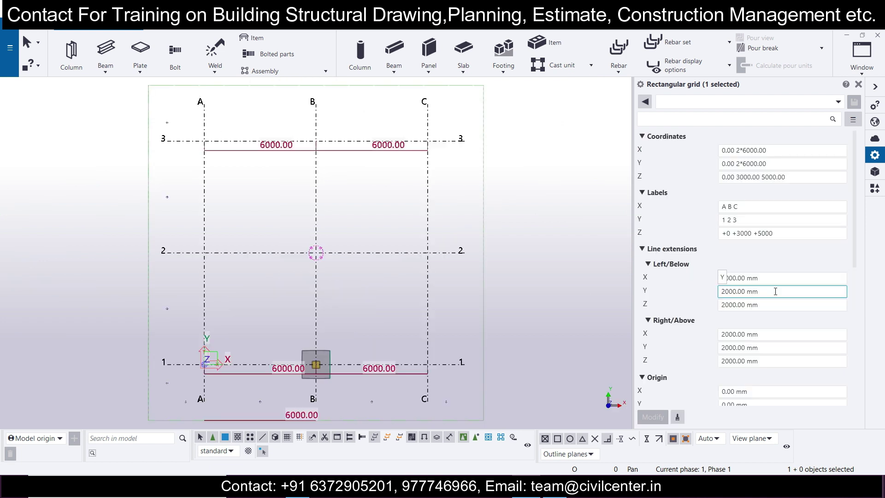
pyautogui.hotkey('ctrl', 'p')
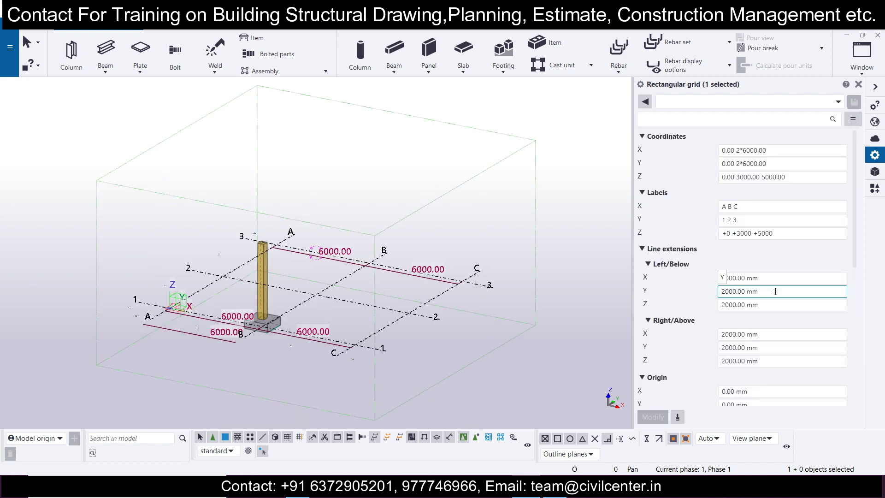
# - Search the applications and components catalog for "pile", and clear the search
pyautogui.hotkey('ctrl', 'f')
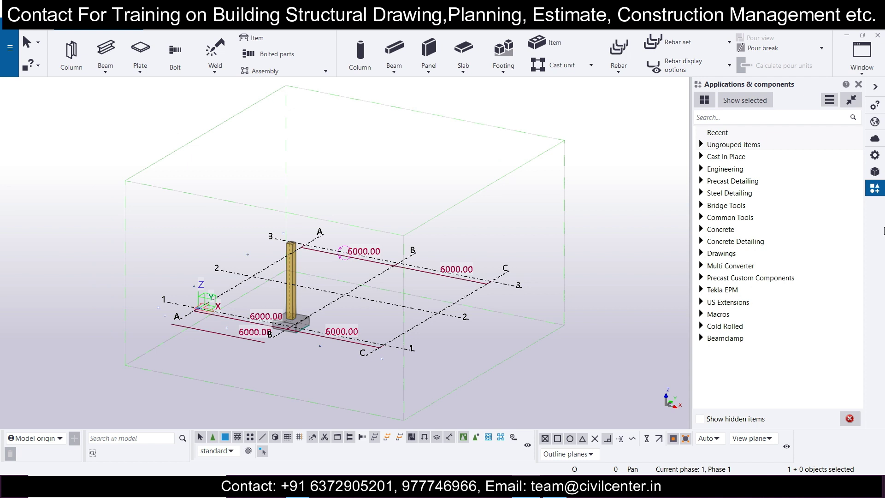
pyautogui.click(804, 119)
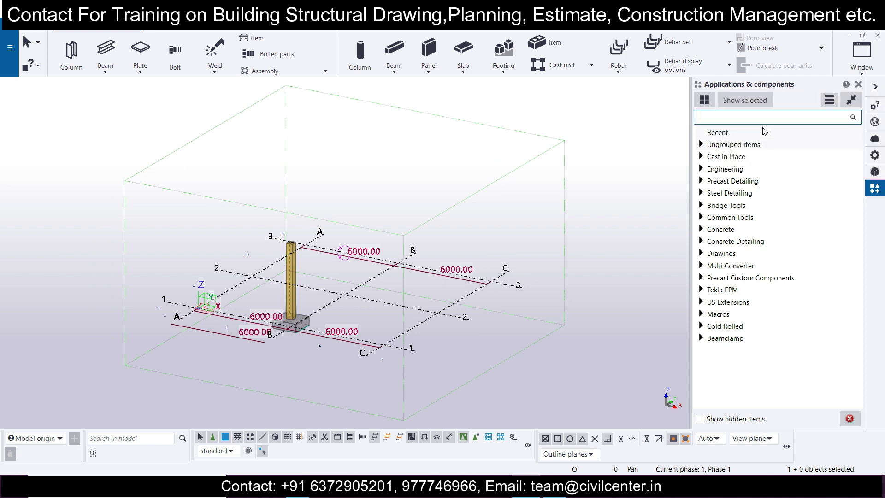
pyautogui.write('piol')
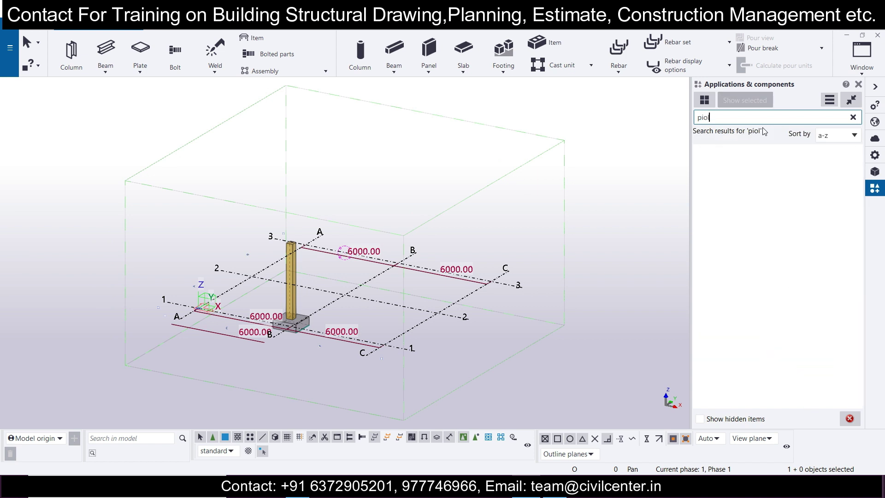
pyautogui.press('BackSpace')
pyautogui.press('BackSpace')
pyautogui.write('le')
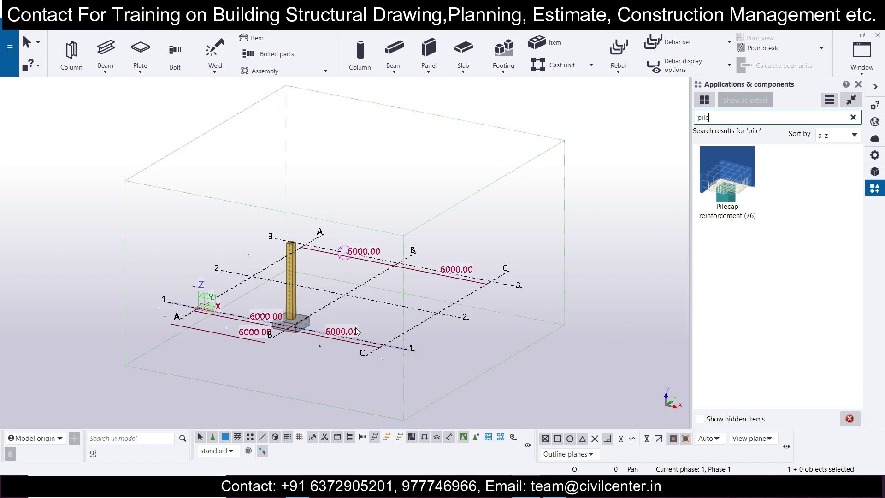
pyautogui.press('Escape')
pyautogui.scroll(10, 270, 351)
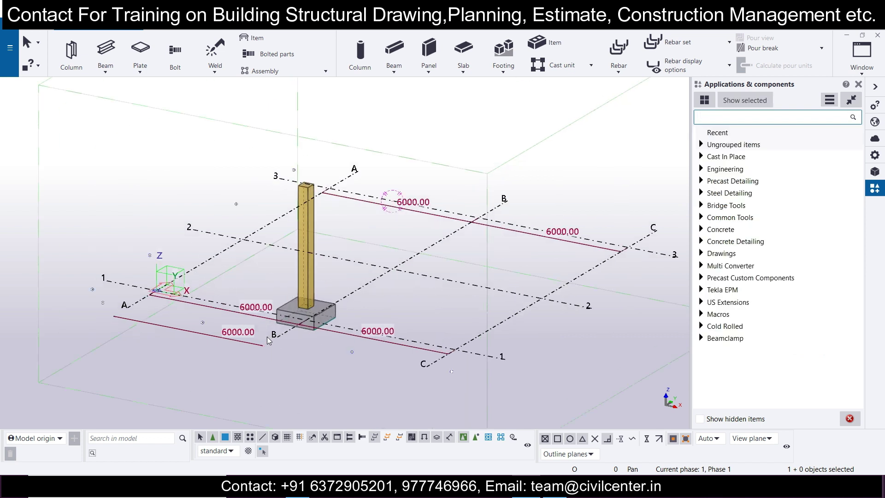
pyautogui.scroll(3, 505, 336)
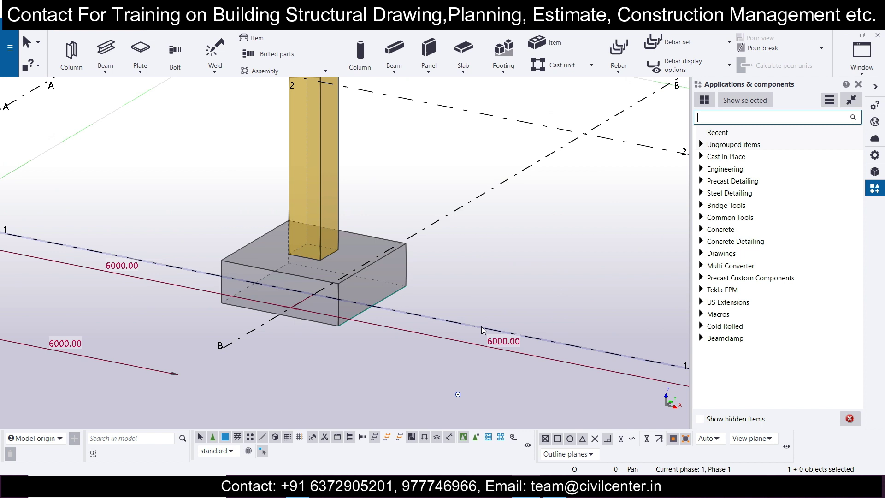
pyautogui.scroll(2, 405, 294)
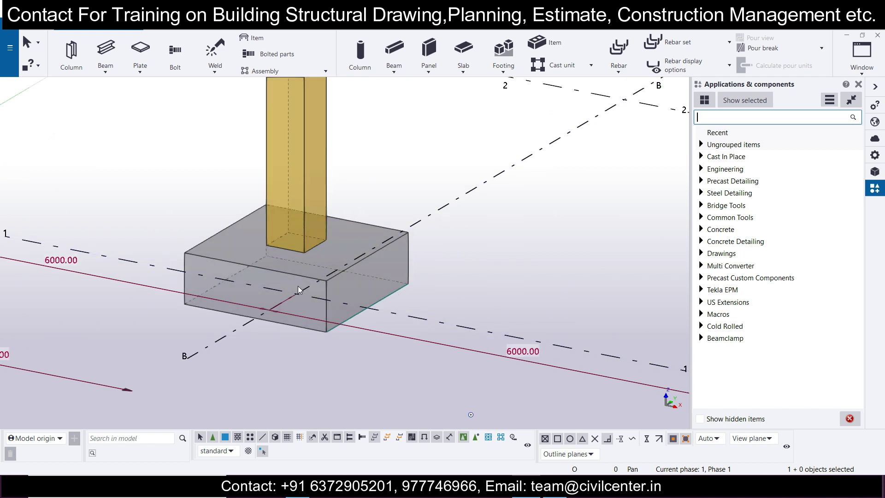
pyautogui.scroll(2, 277, 296)
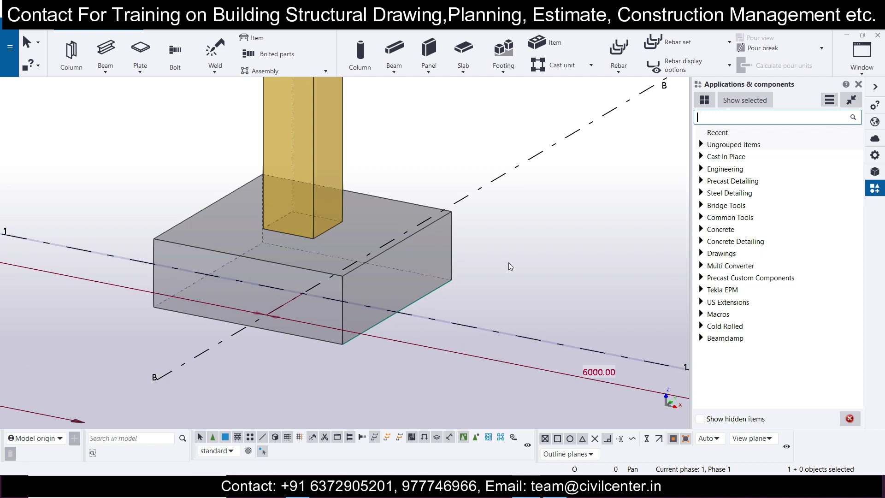
pyautogui.scroll(-3, 429, 239)
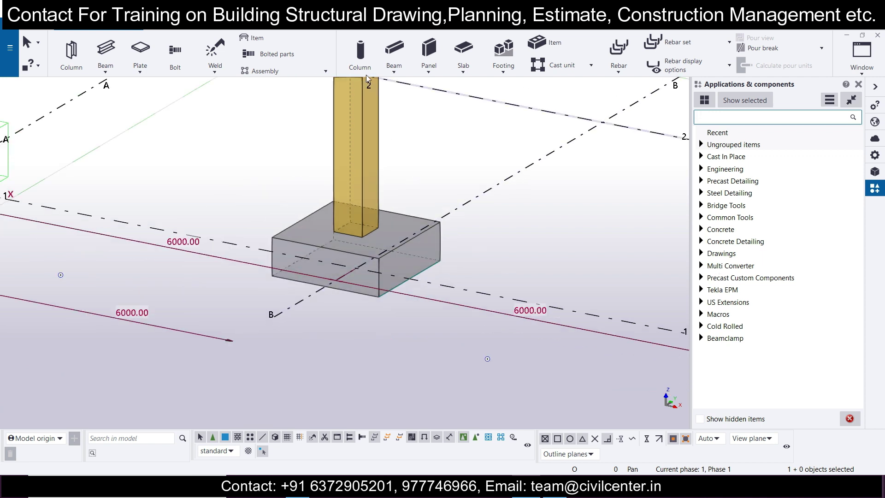
pyautogui.click(360, 53)
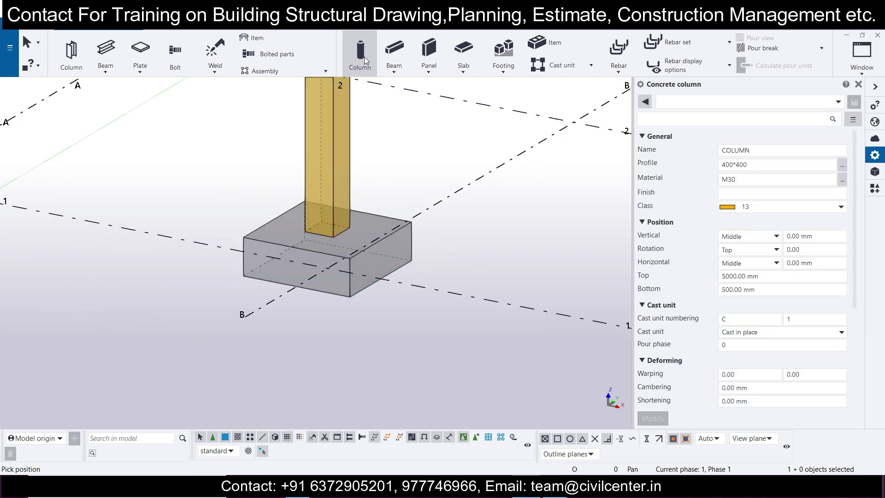
pyautogui.press('Escape')
# - Create plan and elevation views along all lines of the rectangular grid with the standard settings
pyautogui.click(497, 305)
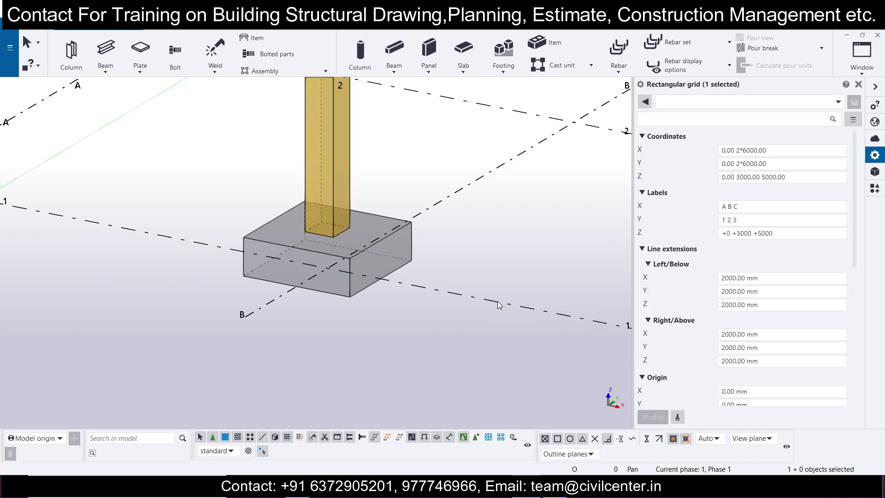
pyautogui.moveTo(519, 283); pyautogui.dragTo(458, 343)
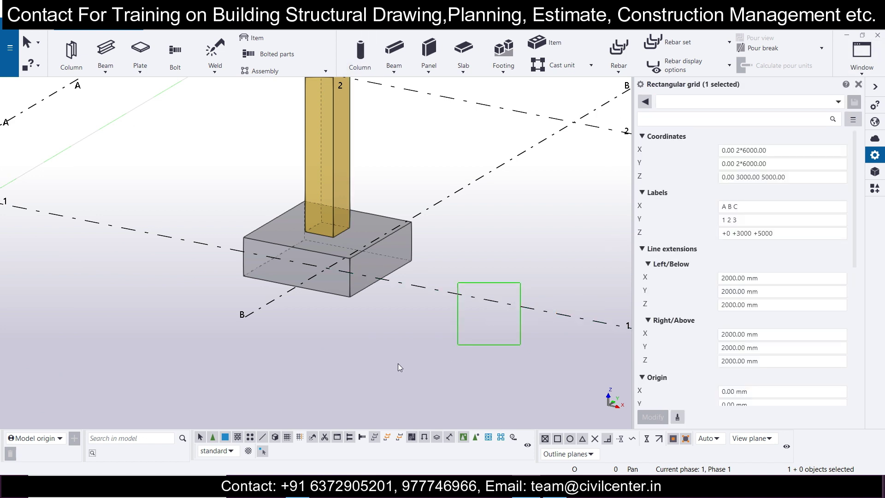
pyautogui.click(496, 303)
pyautogui.rightClick(495, 301)
pyautogui.moveTo(571, 245)
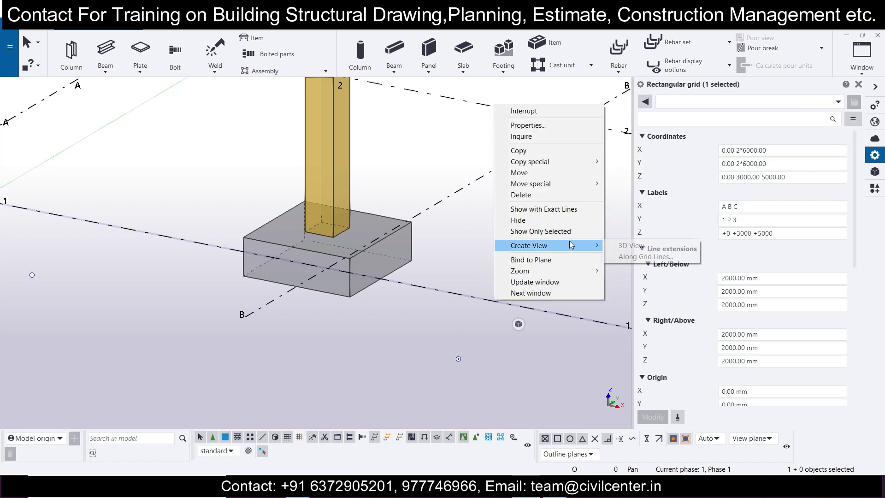
pyautogui.click(613, 256)
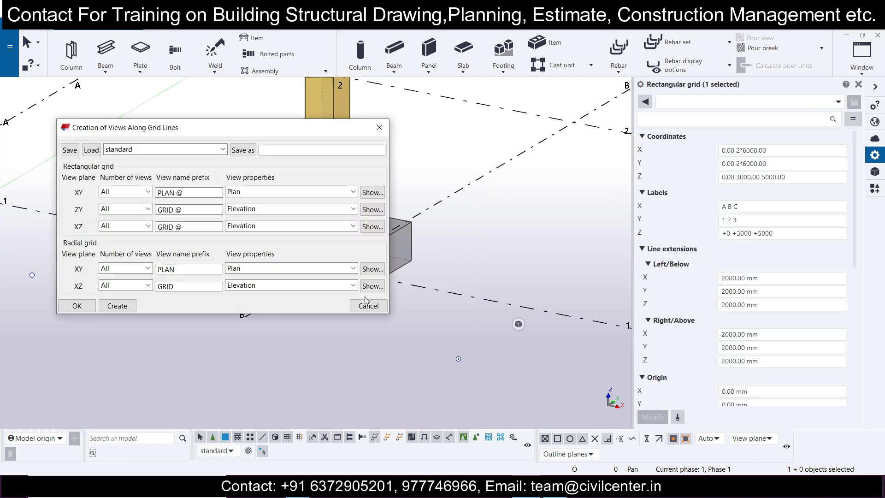
pyautogui.click(117, 306)
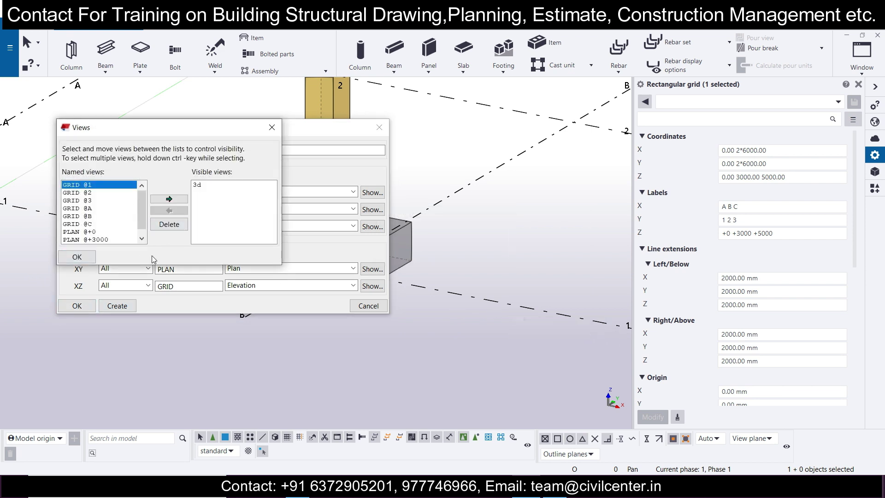
# - Make the PLAN @+0 view visible alongside the 3d view and close the view creation dialogs
pyautogui.scroll(-1, 143, 237)
pyautogui.click(108, 232)
pyautogui.click(107, 225)
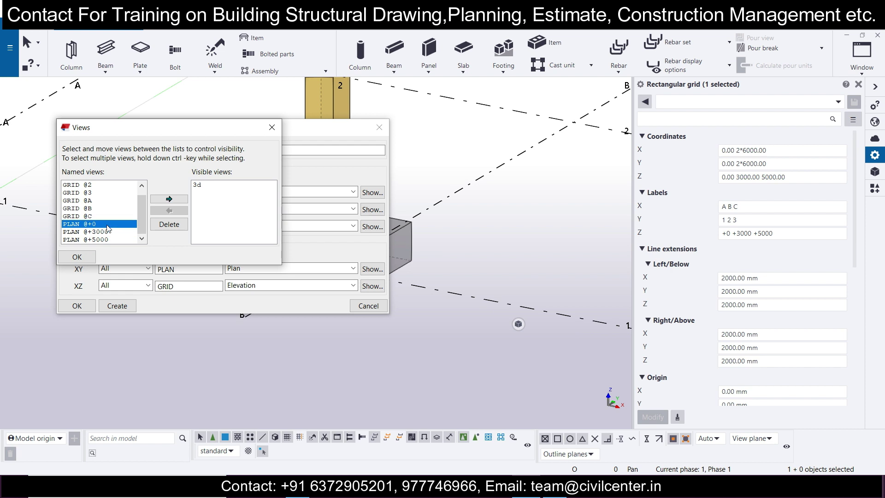
pyautogui.click(169, 200)
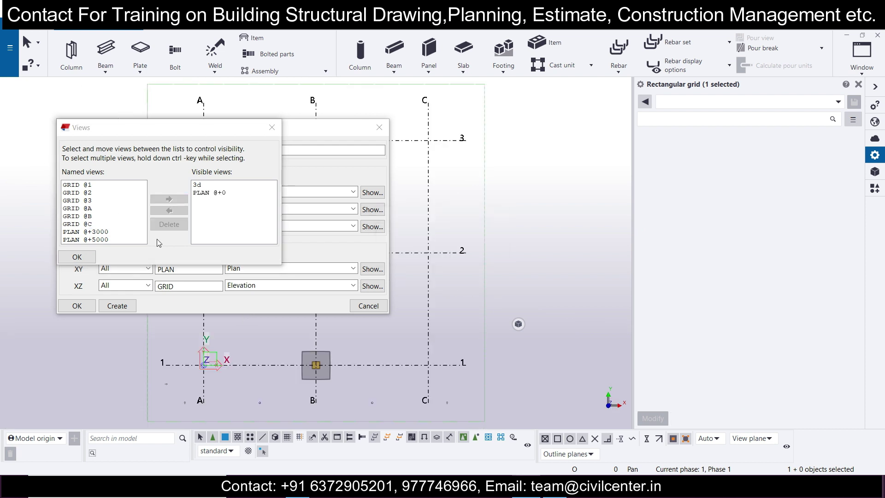
pyautogui.click(77, 256)
pyautogui.click(379, 127)
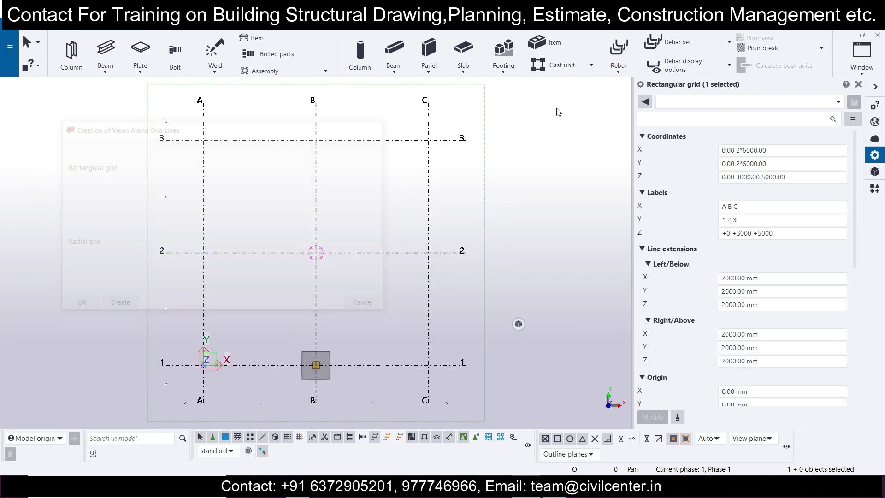
# - Tile the PLAN @+0 and 3d views vertically, with the plan framed closely on the footing at grid B/1
pyautogui.click(861, 57)
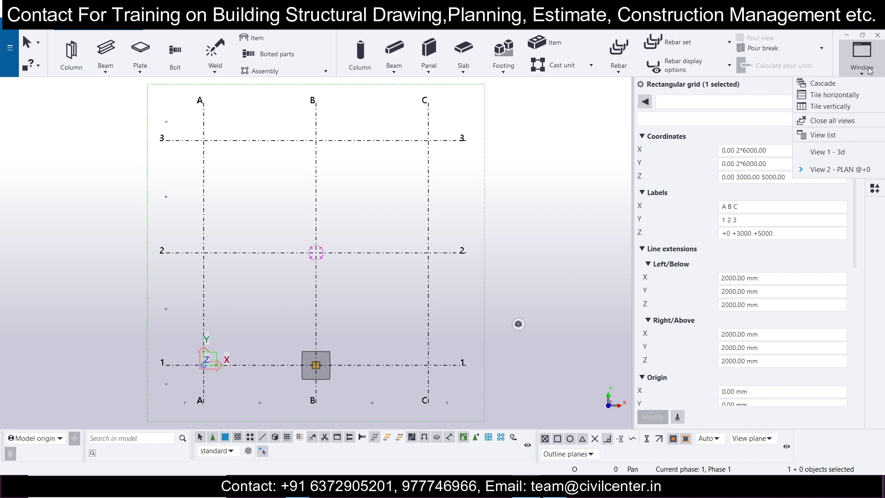
pyautogui.click(829, 107)
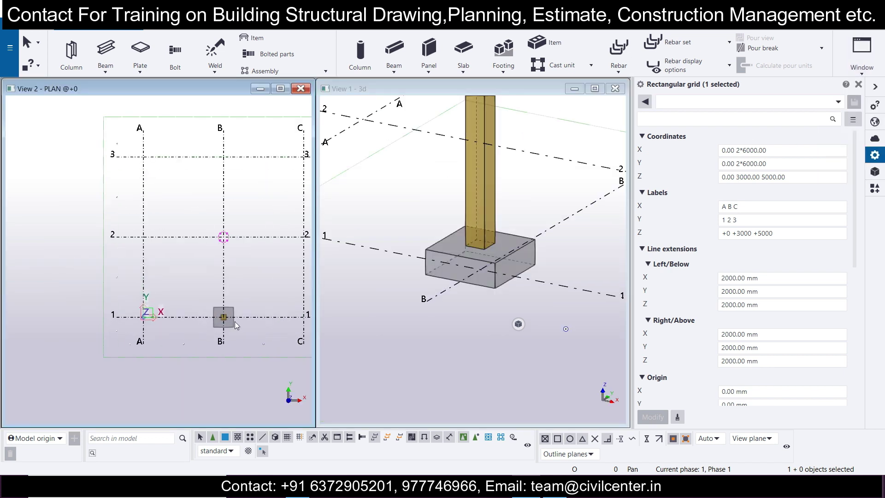
pyautogui.scroll(5, 225, 321)
pyautogui.scroll(1, 237, 309)
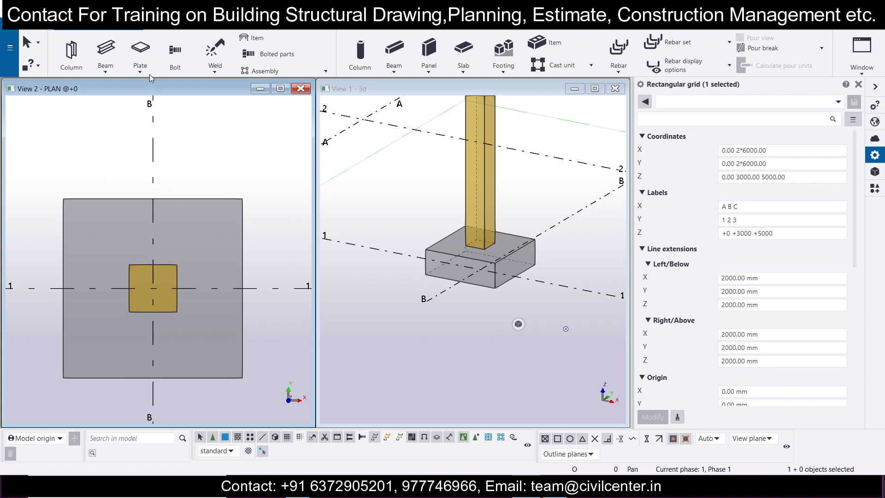
# - Start a concrete column and give it the circular ROUNDBAR profile with a 300 mm diameter
pyautogui.scroll(-3, 127, 46)
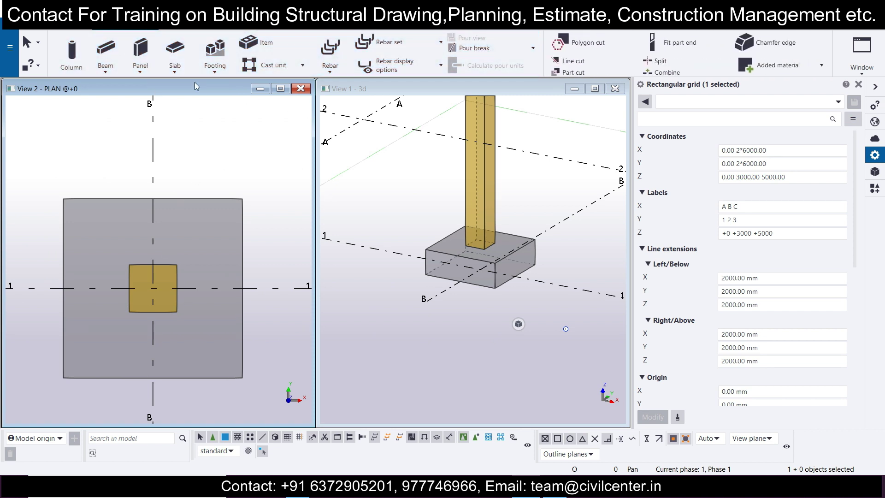
pyautogui.click(73, 58)
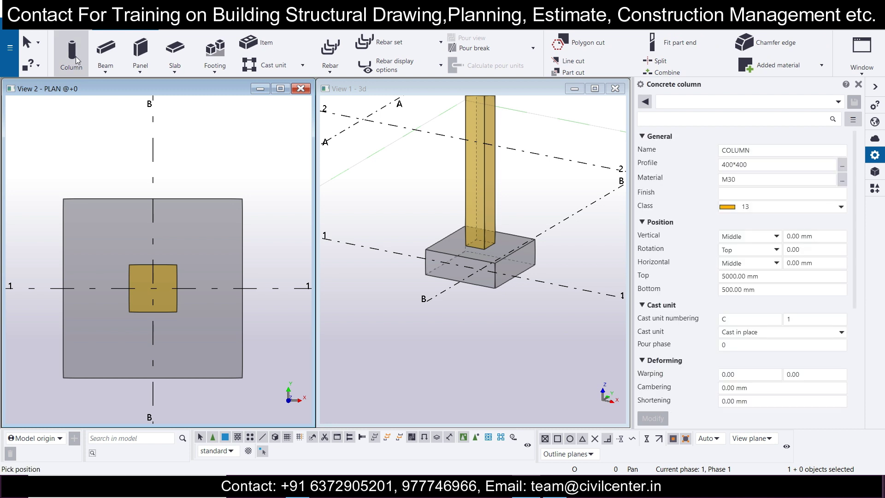
pyautogui.click(843, 168)
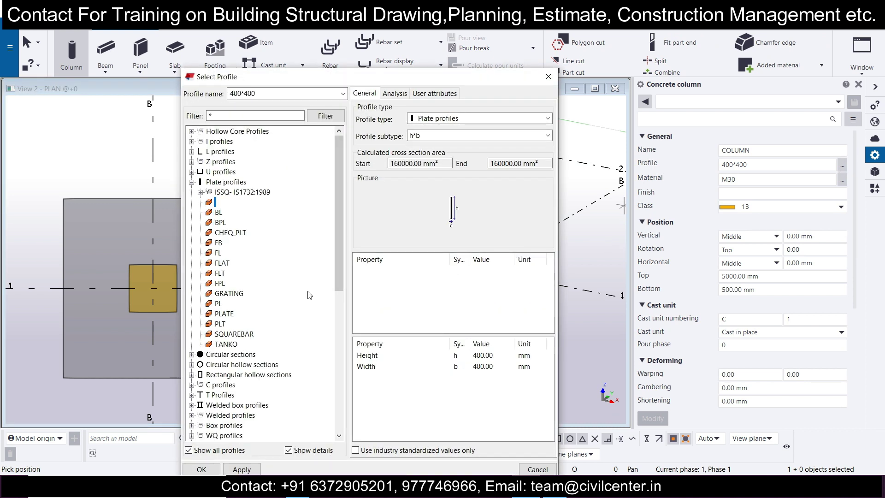
pyautogui.click(249, 355)
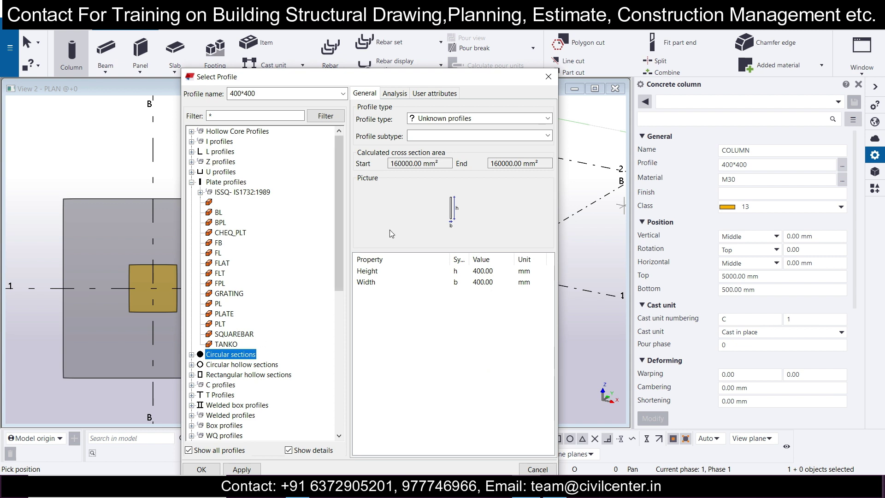
pyautogui.click(191, 354)
pyautogui.scroll(-1, 240, 374)
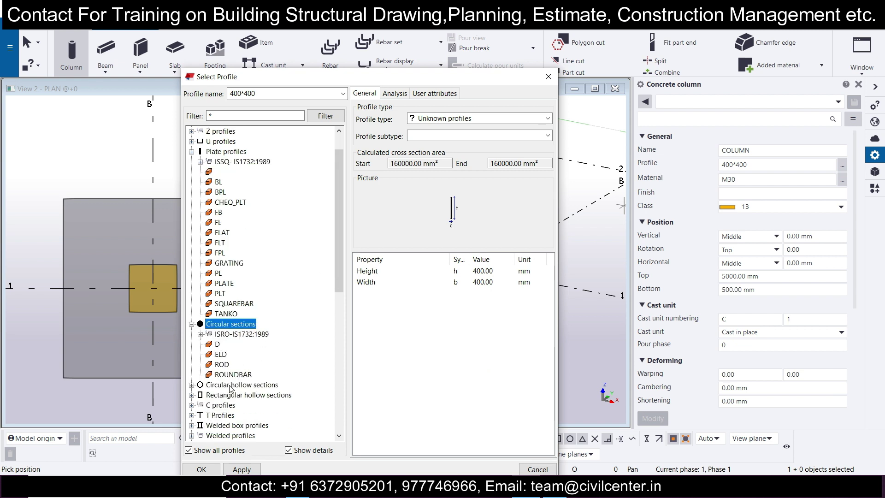
pyautogui.click(235, 374)
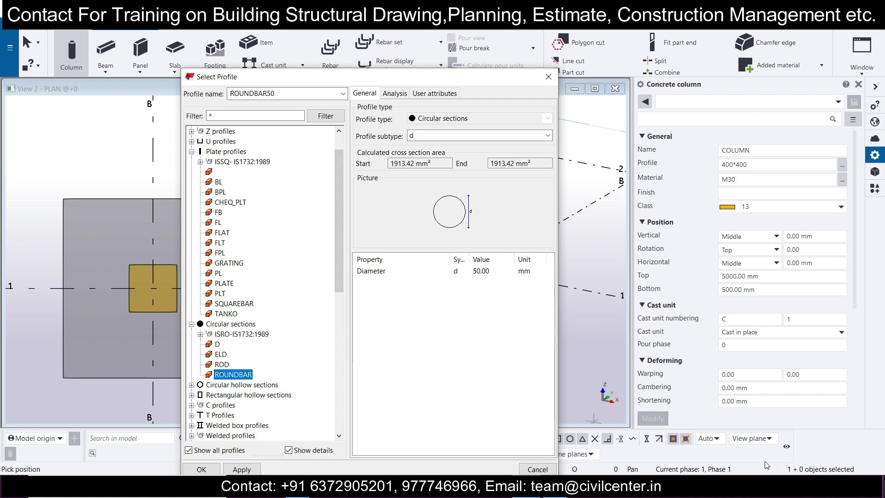
pyautogui.click(488, 272)
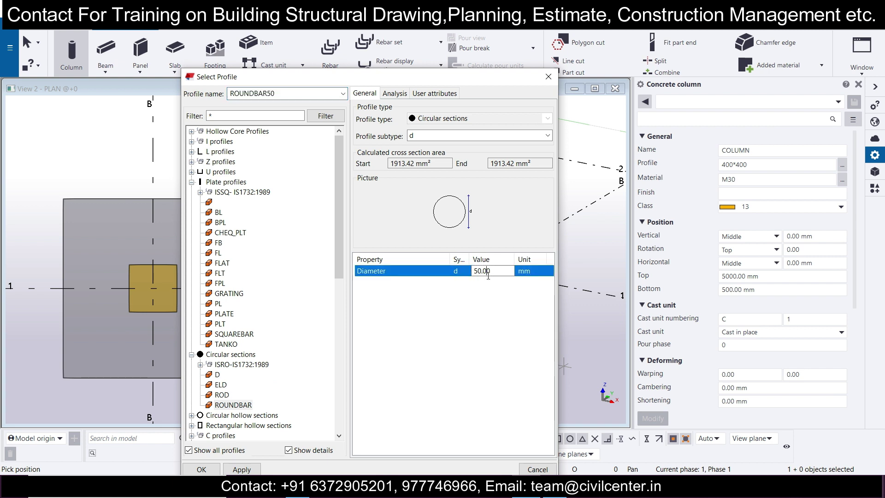
pyautogui.moveTo(503, 271); pyautogui.dragTo(459, 277)
pyautogui.write('300')
pyautogui.click(217, 470)
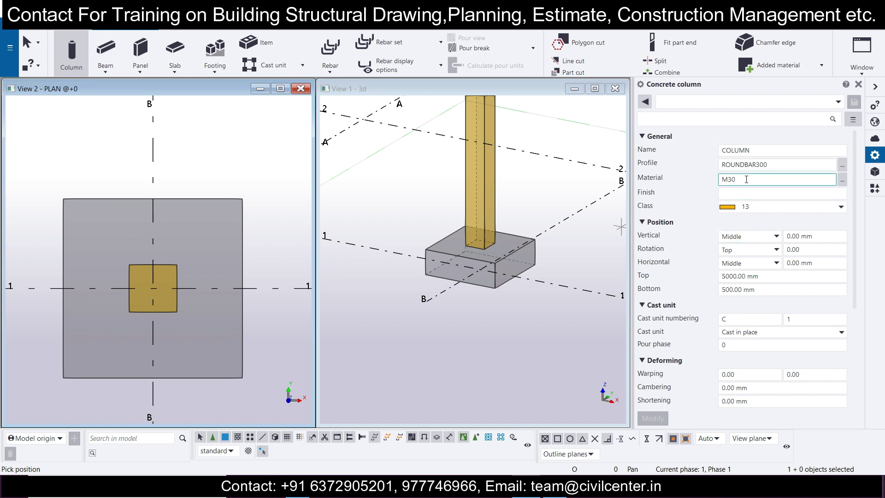
# - Set the round concrete column's top level to 0 and its bottom level to -6000 mm
pyautogui.click(758, 289)
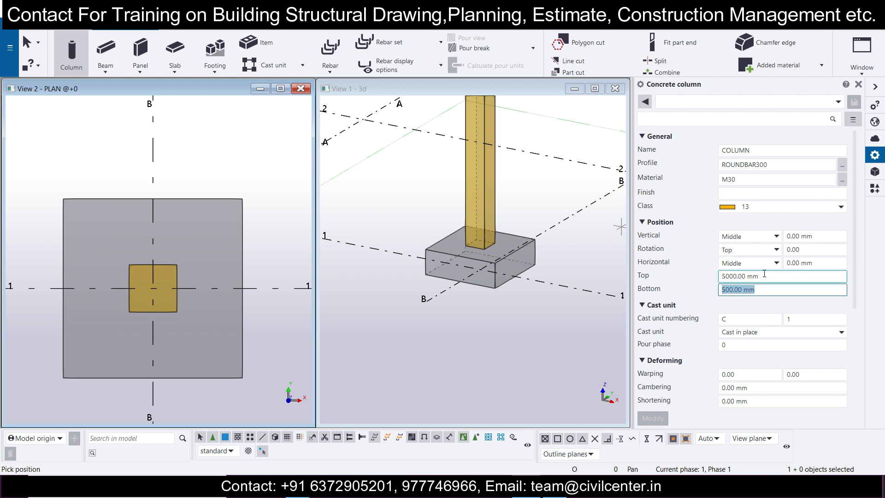
pyautogui.click(728, 275)
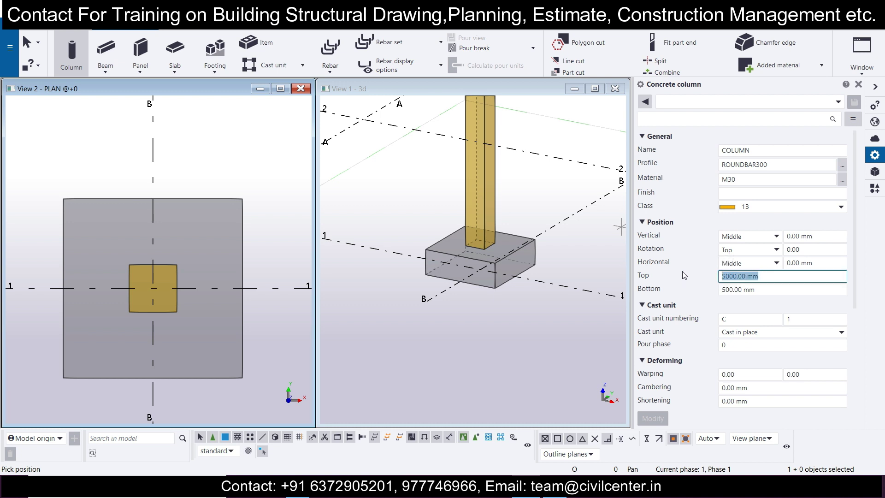
pyautogui.write('0')
pyautogui.click(774, 289)
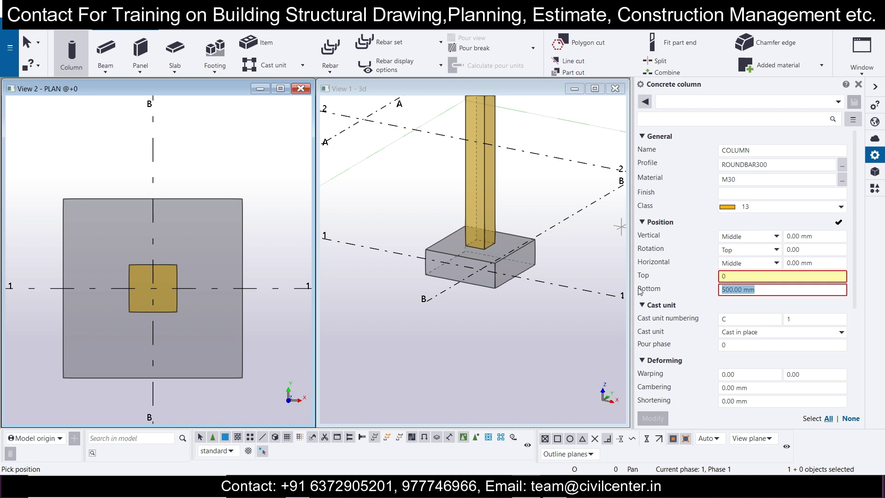
pyautogui.write('-')
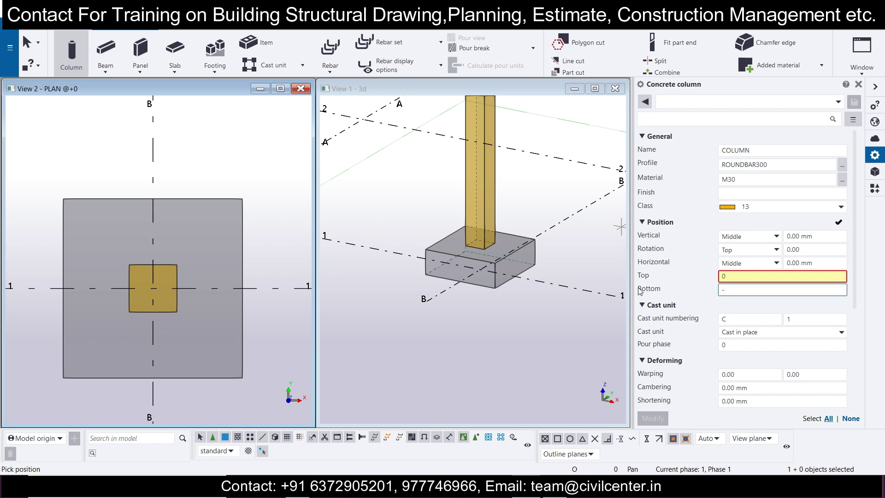
pyautogui.write('6000')
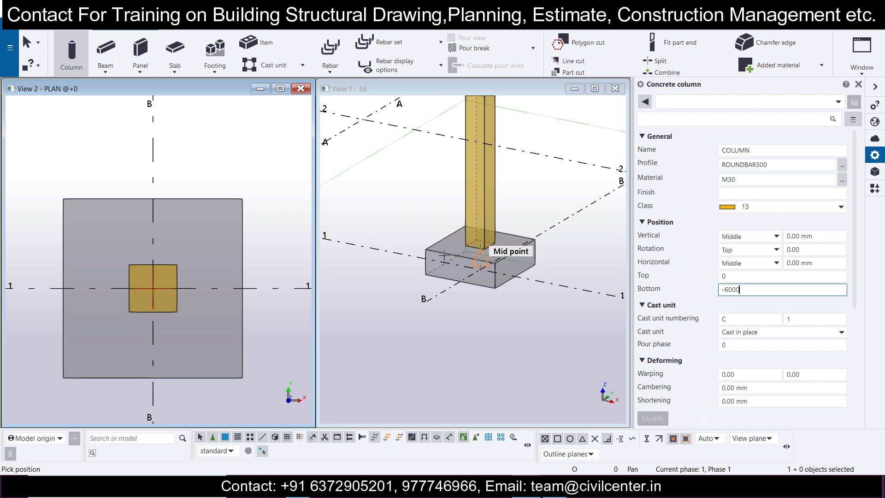
# - Place a round pile at the footing's upper-right corner in the plan and expand the work area to include it
pyautogui.click(243, 199)
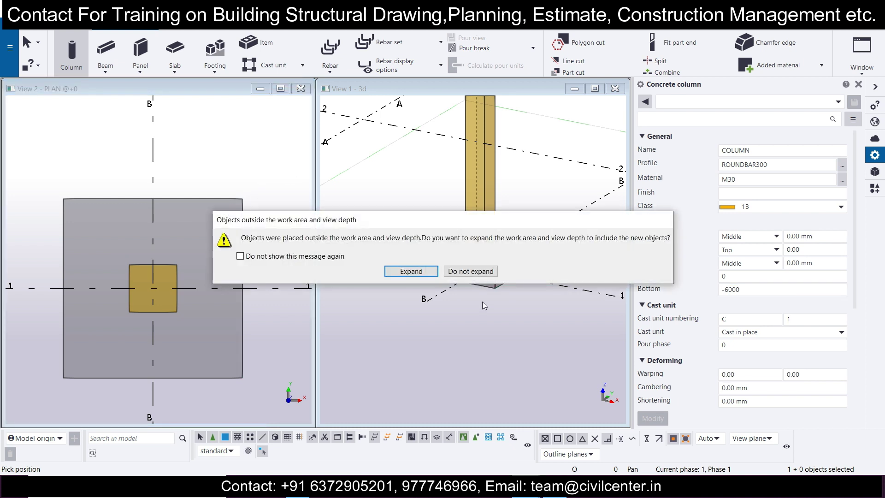
pyautogui.press('Return')
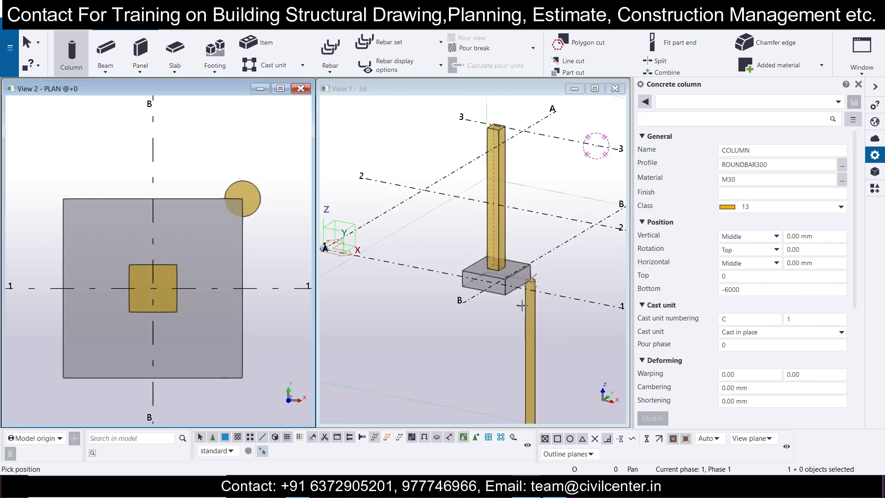
pyautogui.moveTo(566, 369); pyautogui.dragTo(482, 267, button='middle')
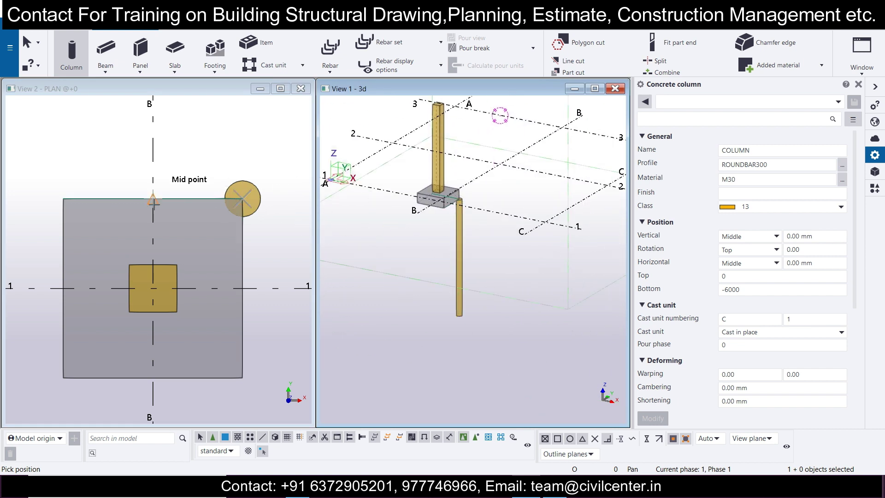
pyautogui.scroll(2, 217, 188)
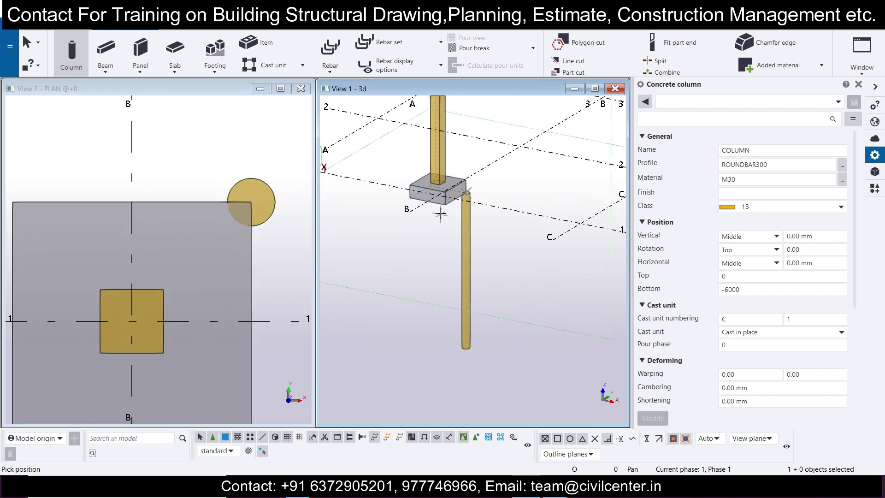
pyautogui.scroll(-2, 253, 202)
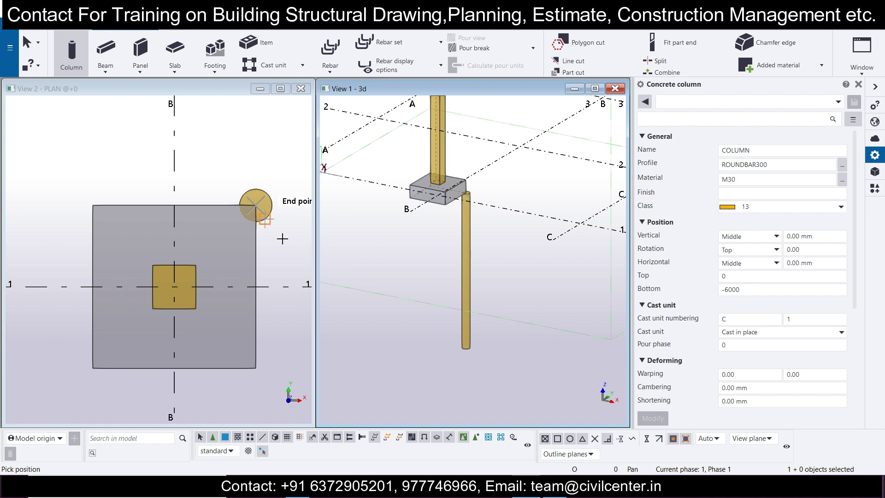
# - End the column command and delete the round pile at the footing's corner
pyautogui.press('Escape')
pyautogui.click(255, 195)
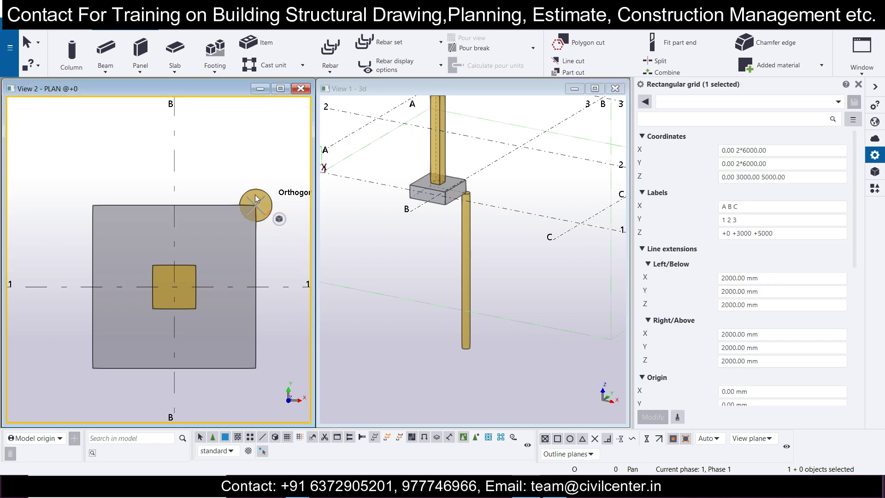
pyautogui.click(257, 192)
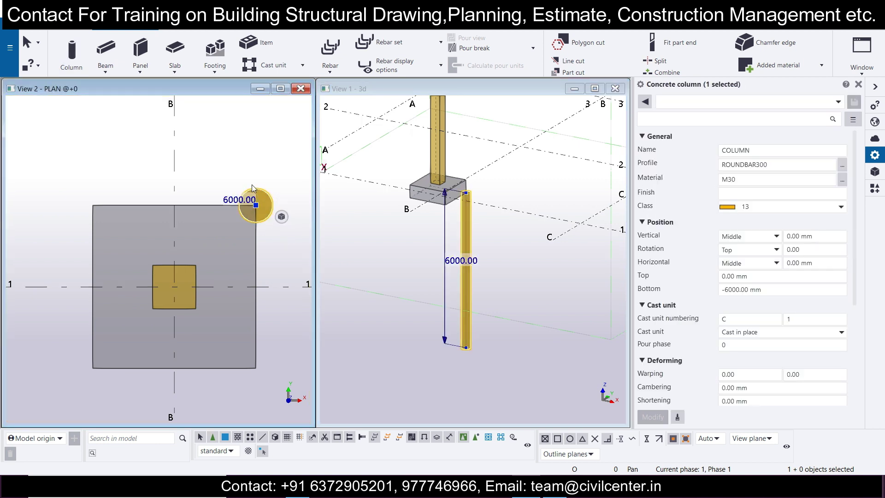
pyautogui.press('Delete')
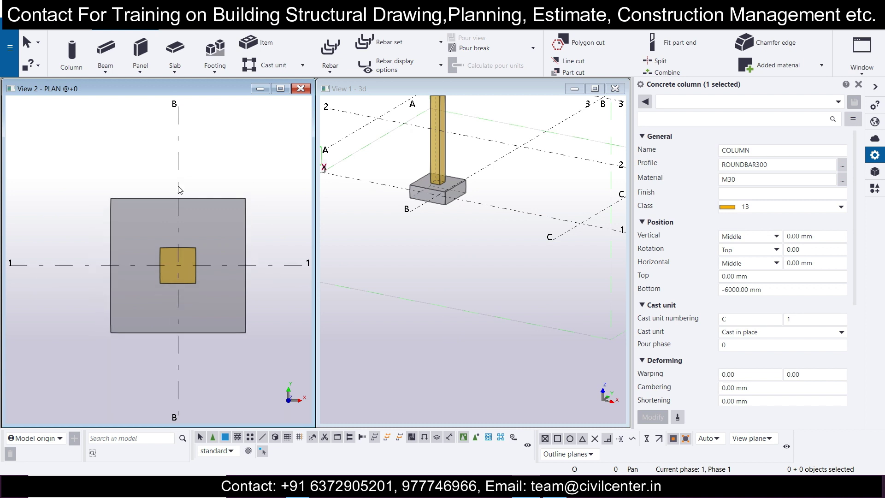
pyautogui.scroll(2, 194, 185)
pyautogui.scroll(-3, 198, 186)
pyautogui.scroll(1, 198, 186)
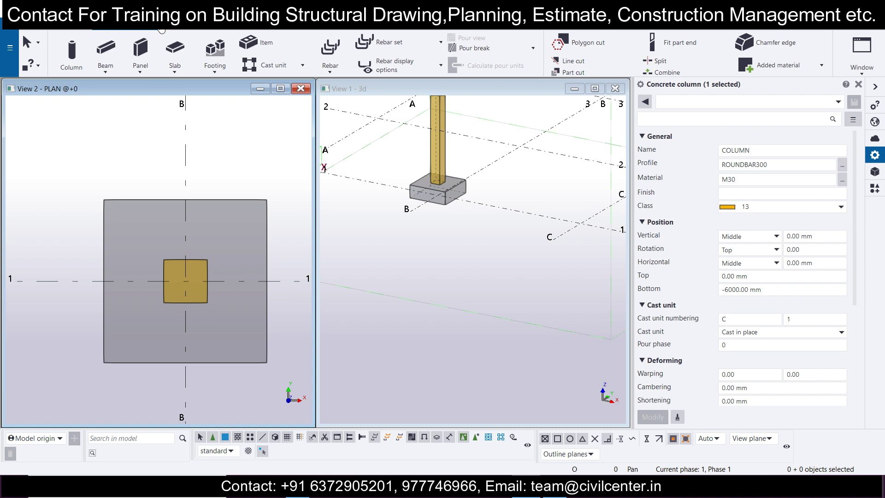
pyautogui.scroll(-3, 161, 32)
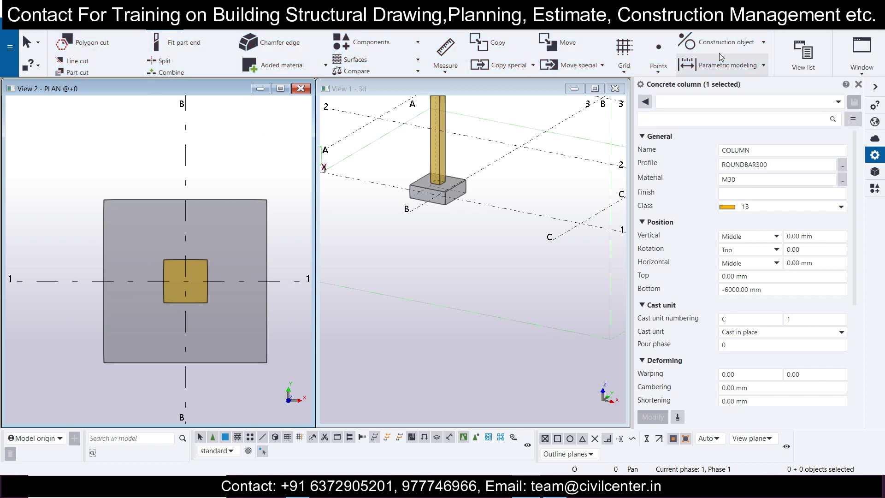
pyautogui.click(762, 43)
pyautogui.click(718, 178)
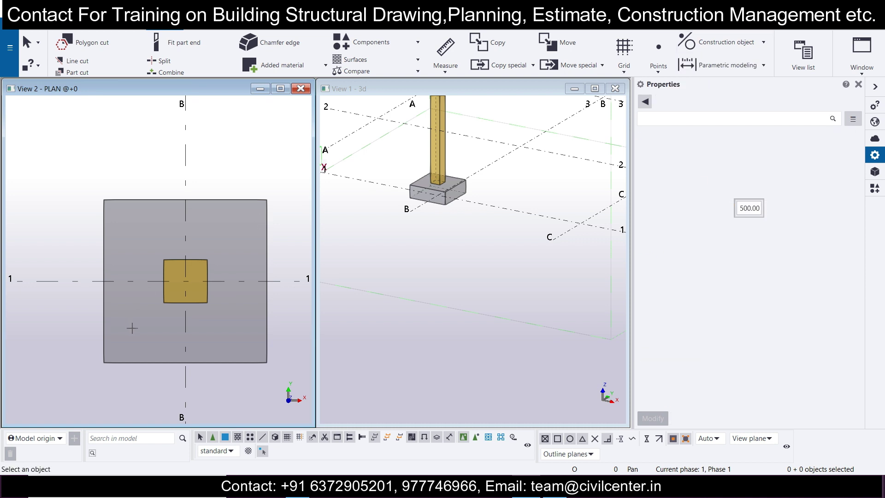
pyautogui.moveTo(198, 300); pyautogui.dragTo(223, 263, button='middle')
pyautogui.scroll(2, 239, 274)
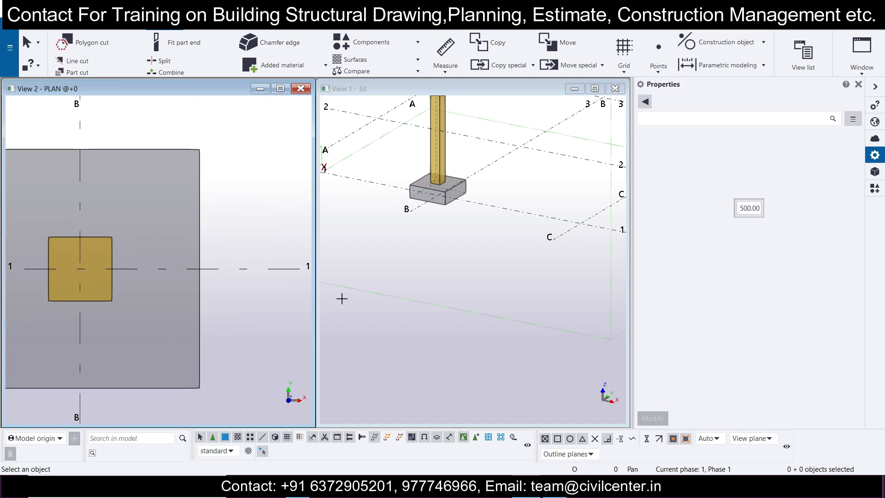
pyautogui.click(744, 208)
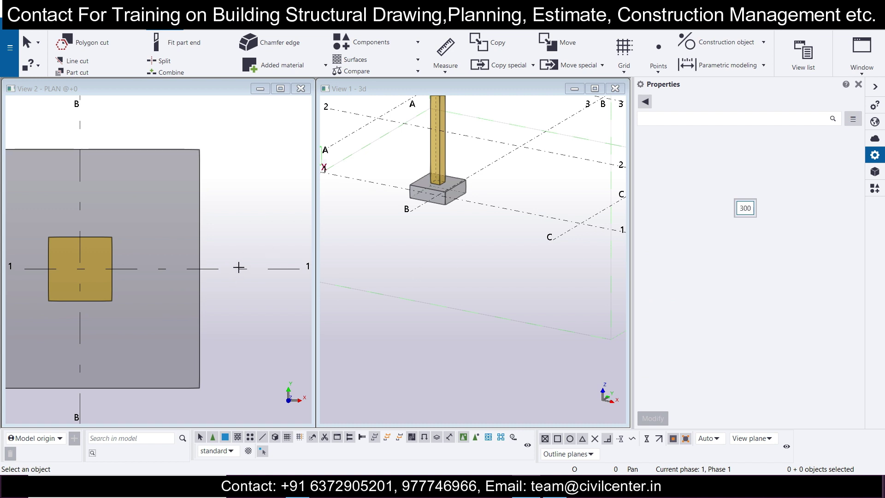
pyautogui.click(659, 48)
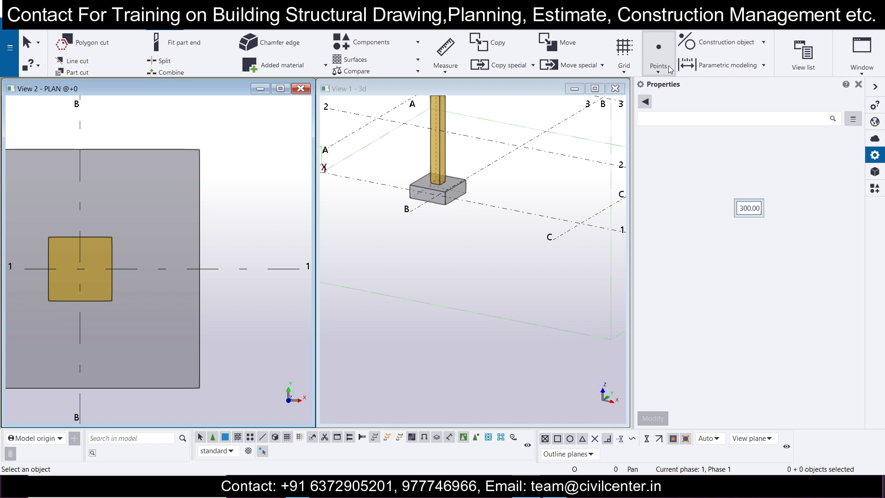
# - Draw two construction lines through the footing's centre in the plan, one along grid line 1 and one along grid line B
pyautogui.click(747, 45)
pyautogui.click(704, 70)
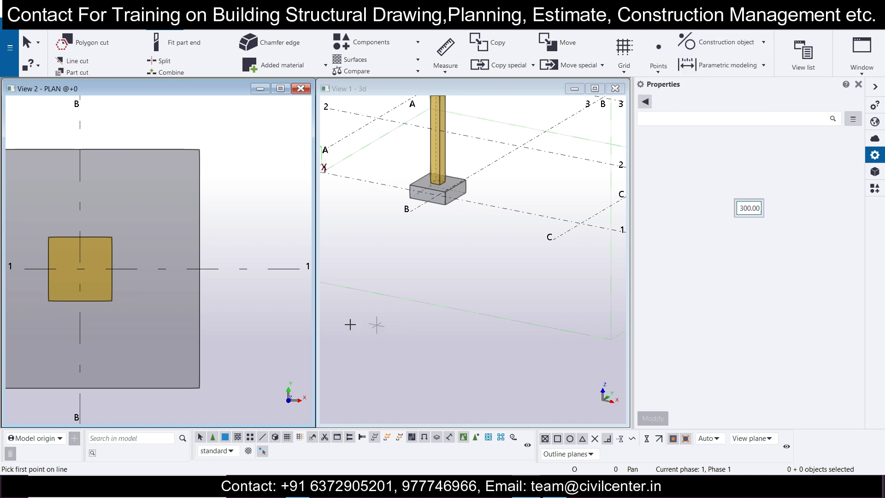
pyautogui.scroll(-3, 159, 308)
pyautogui.moveTo(51, 282); pyautogui.dragTo(127, 272, button='middle')
pyautogui.click(186, 269)
pyautogui.moveTo(243, 277); pyautogui.dragTo(141, 272, button='middle')
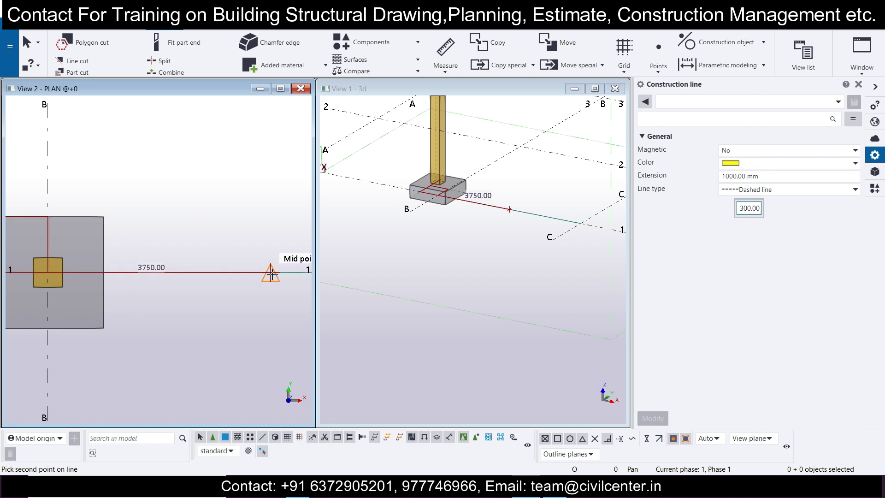
pyautogui.click(271, 273)
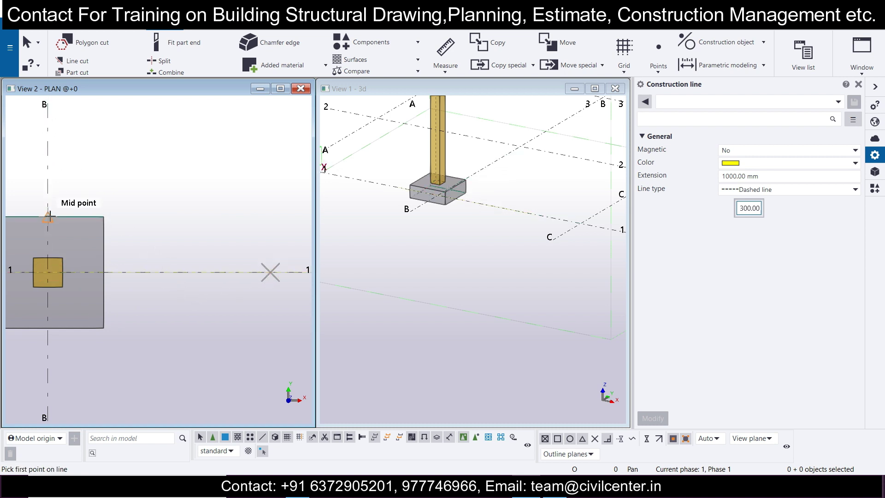
pyautogui.click(48, 216)
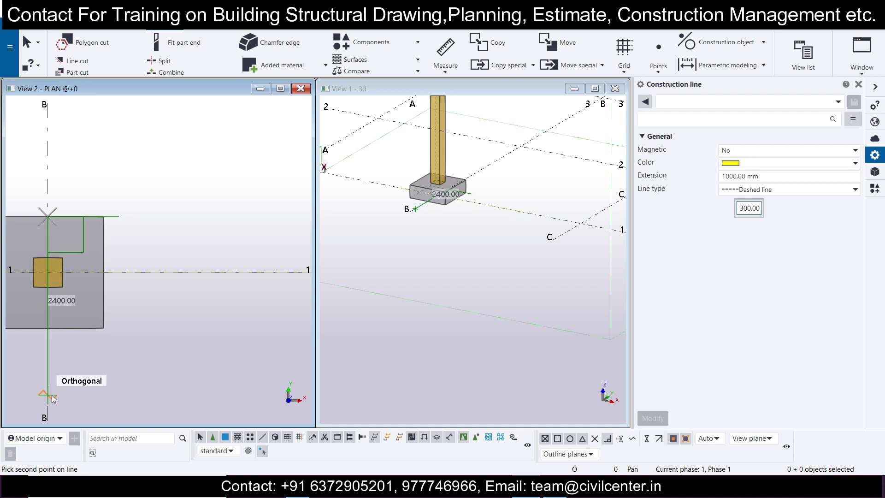
pyautogui.click(52, 396)
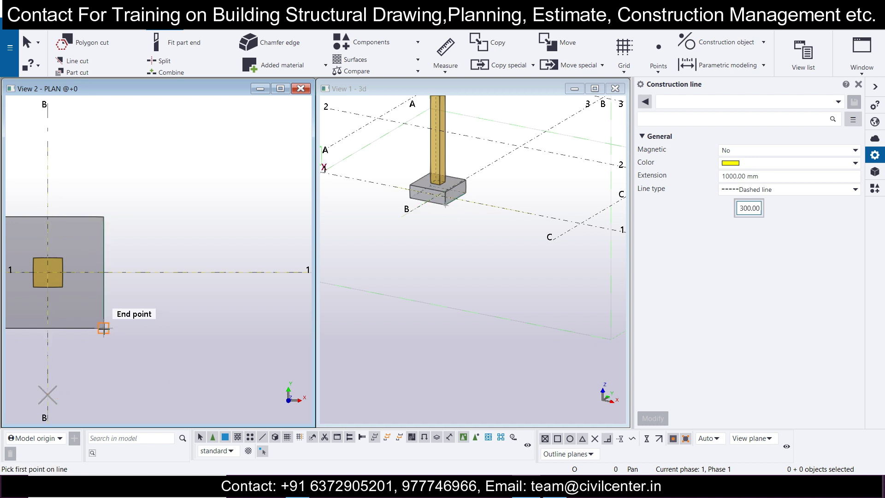
# - Draw construction lines along all four edges of the footing, corner to corner, and end the line command
pyautogui.click(104, 328)
pyautogui.moveTo(104, 328); pyautogui.dragTo(292, 350, button='middle')
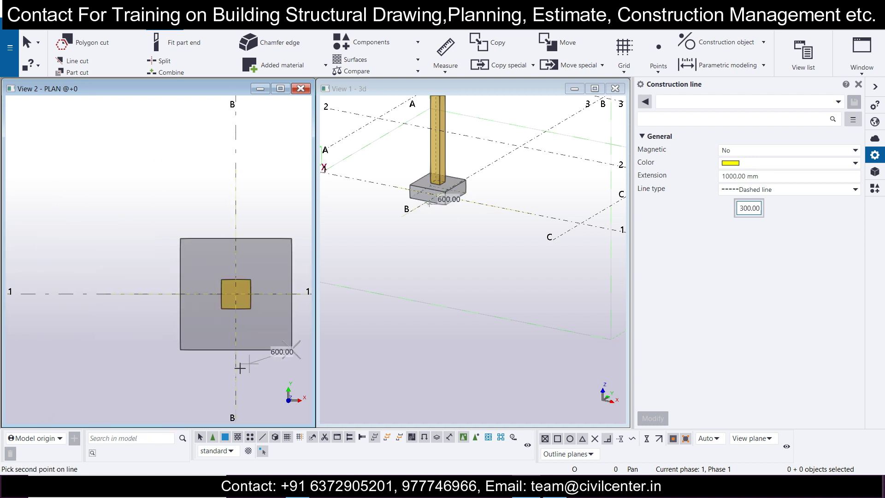
pyautogui.click(181, 351)
pyautogui.click(180, 350)
pyautogui.click(180, 238)
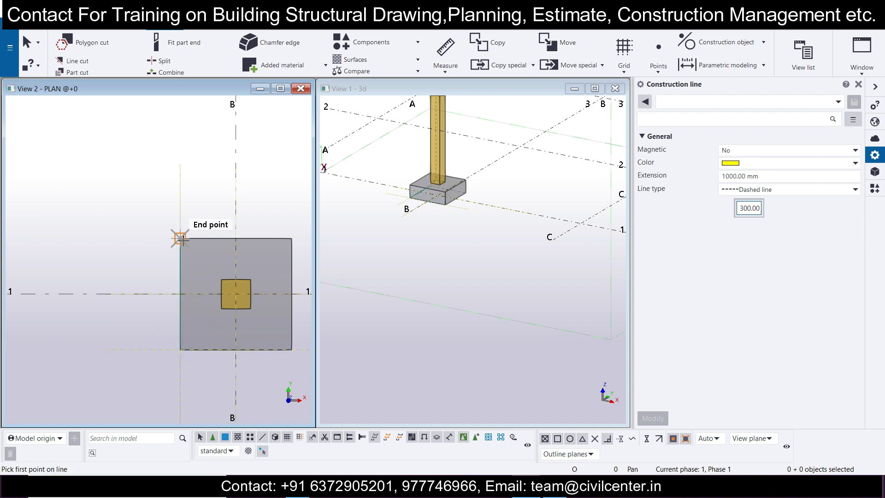
pyautogui.click(180, 238)
pyautogui.click(291, 239)
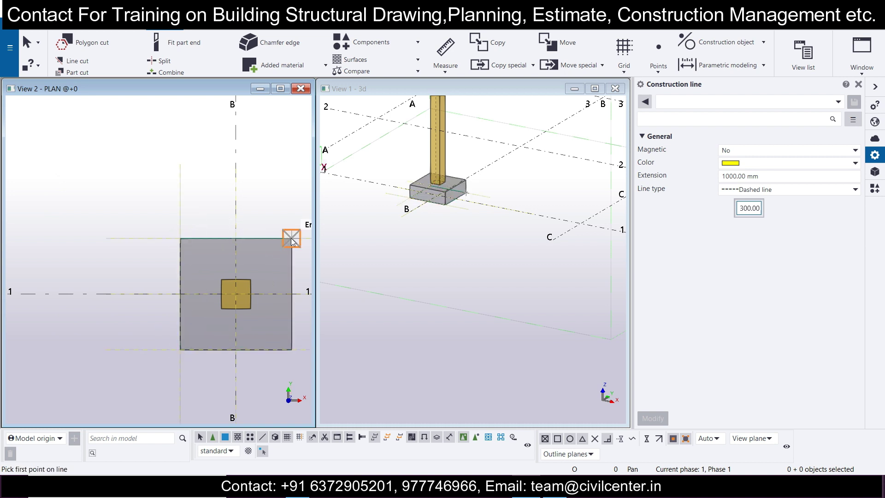
pyautogui.click(291, 239)
pyautogui.click(292, 349)
pyautogui.press('Escape')
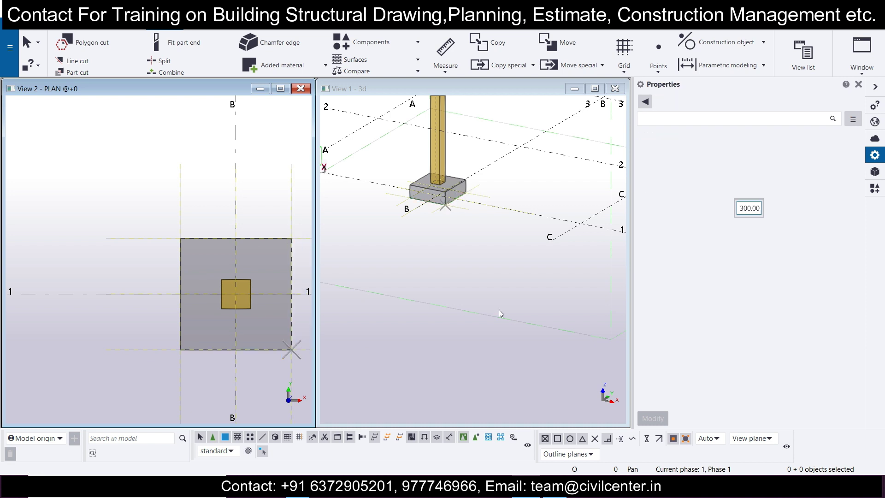
# - Copy the construction line on the footing's upper edge inward with a 300 mm offset
pyautogui.click(747, 49)
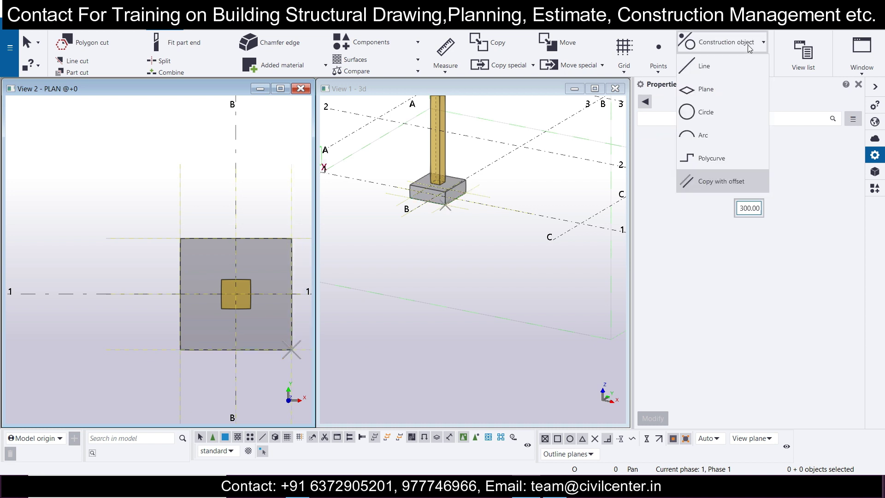
pyautogui.click(715, 174)
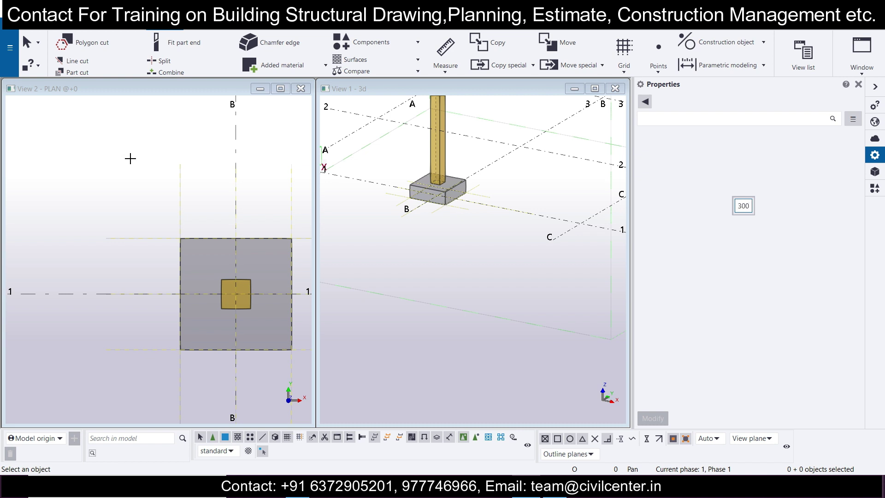
pyautogui.press('Return')
pyautogui.scroll(3, 87, 154)
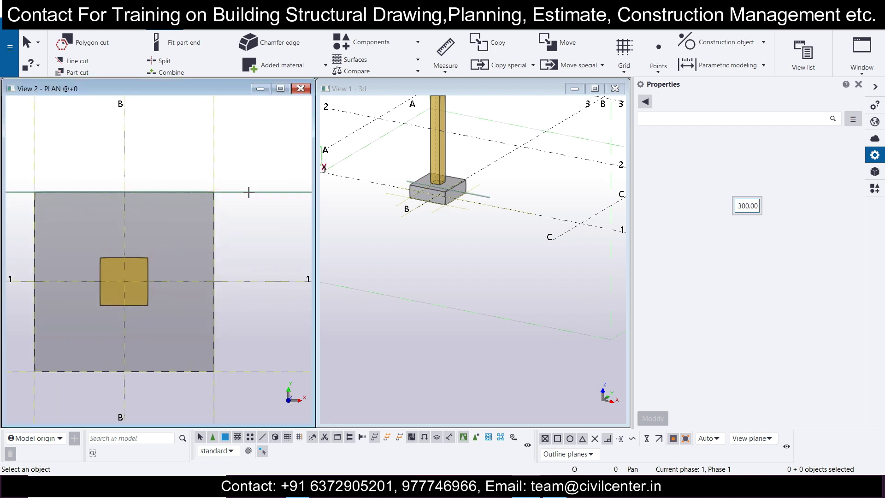
pyautogui.click(254, 192)
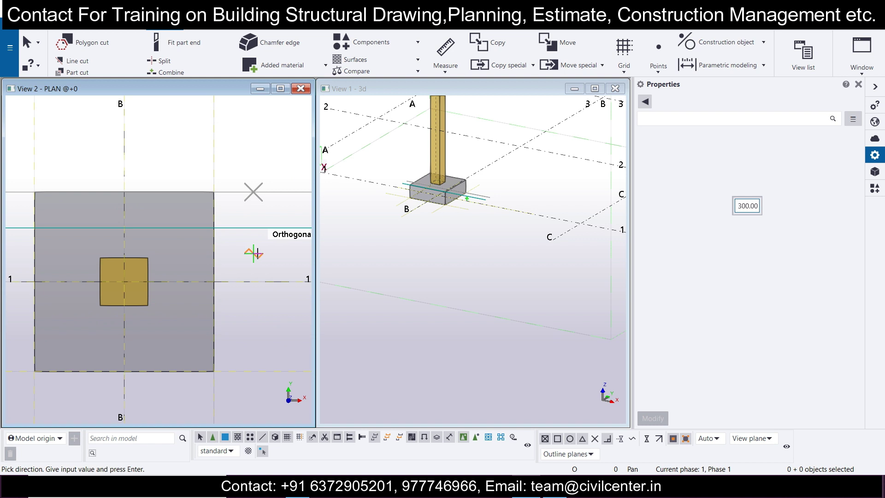
pyautogui.click(257, 253)
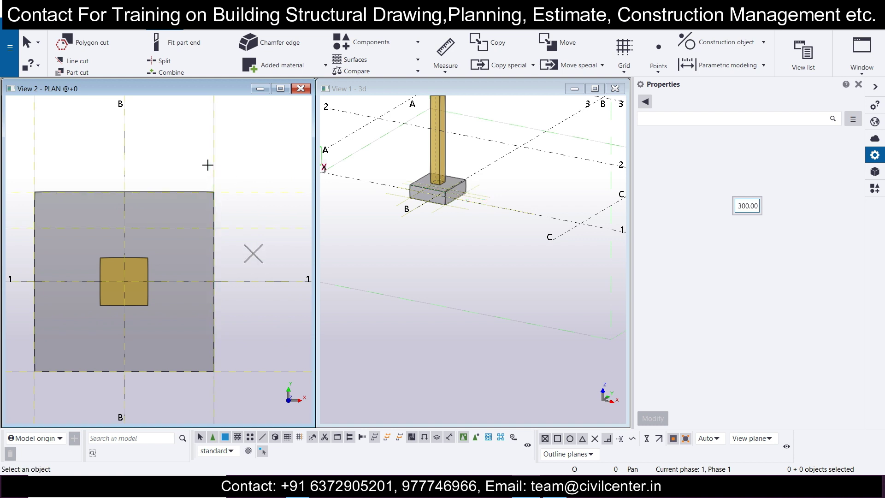
# - Copy the construction lines on the footing's right and left edges inward with the same 300 mm offset
pyautogui.click(214, 164)
pyautogui.click(157, 155)
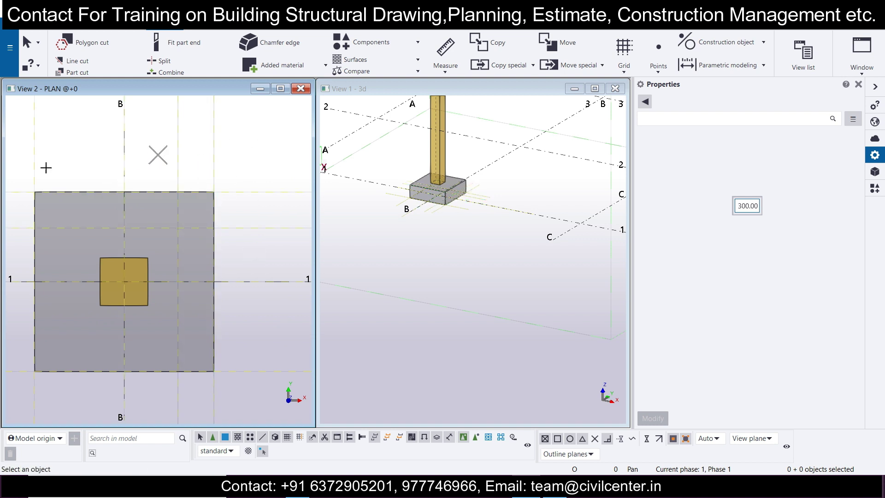
pyautogui.click(35, 164)
pyautogui.click(110, 165)
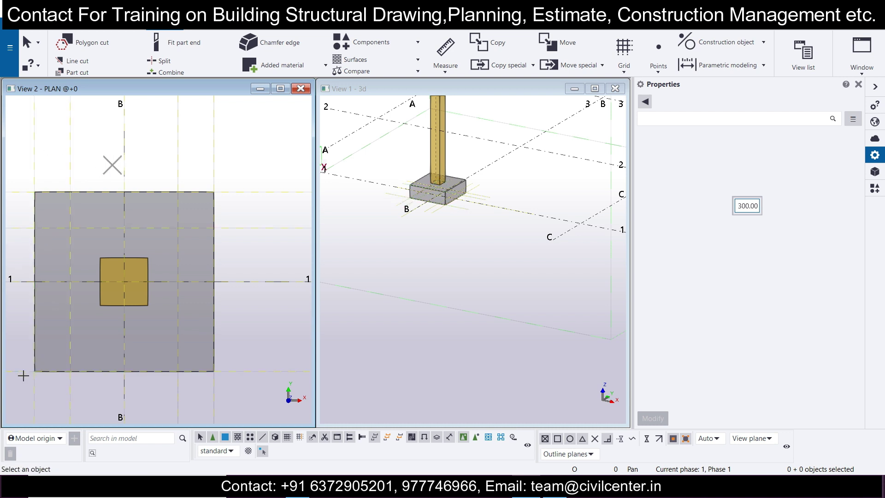
# - Copy the construction line on the footing's lower edge inward with the 300 mm offset
pyautogui.click(23, 371)
pyautogui.click(11, 328)
# - Place a ROUNDBAR300 concrete column as a pile at the upper-right offset-line intersection, without expanding the work area
pyautogui.click(125, 25)
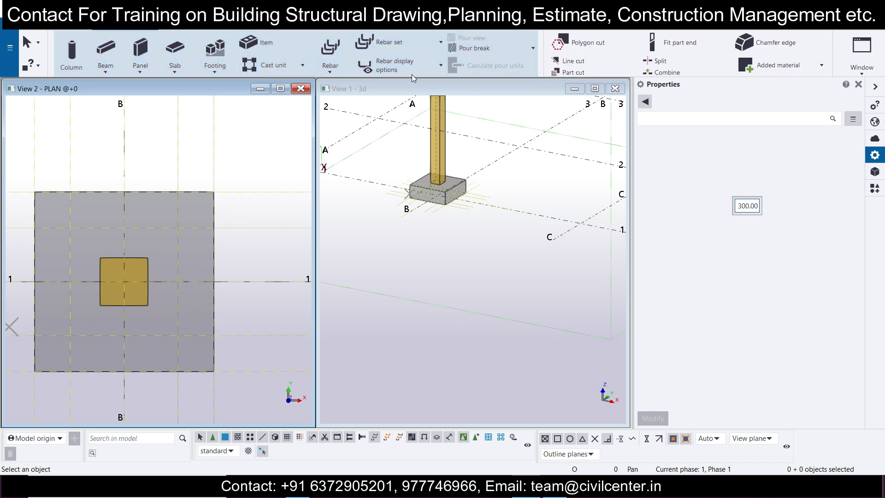
pyautogui.click(71, 51)
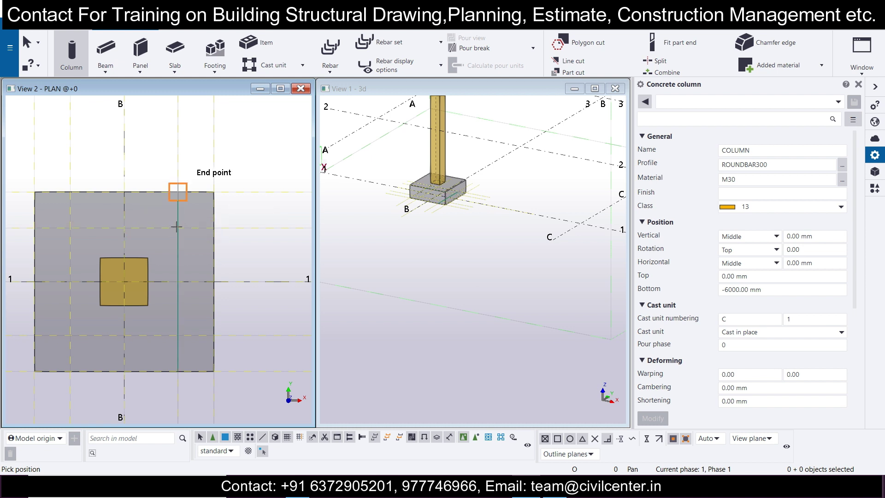
pyautogui.scroll(3, 176, 226)
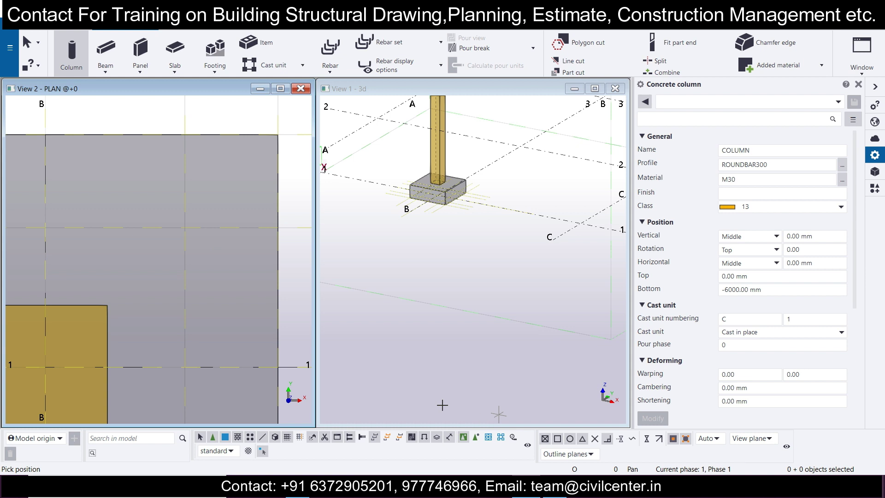
pyautogui.press('Escape')
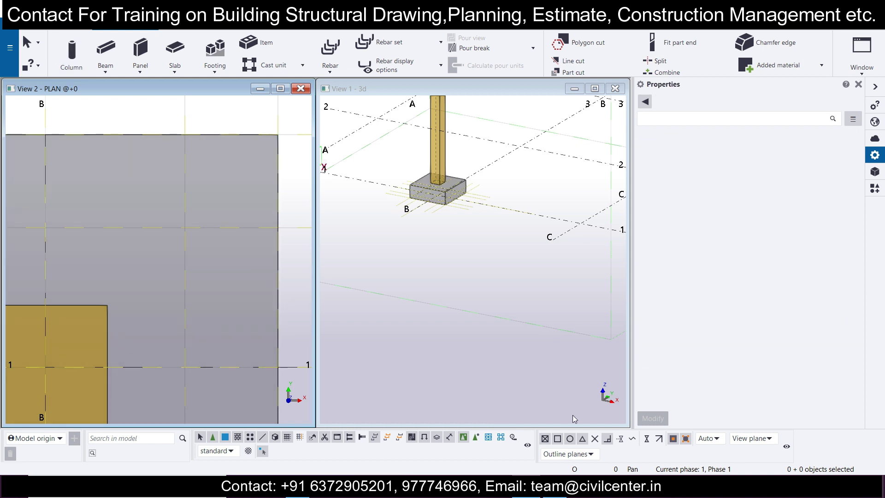
pyautogui.press('Return')
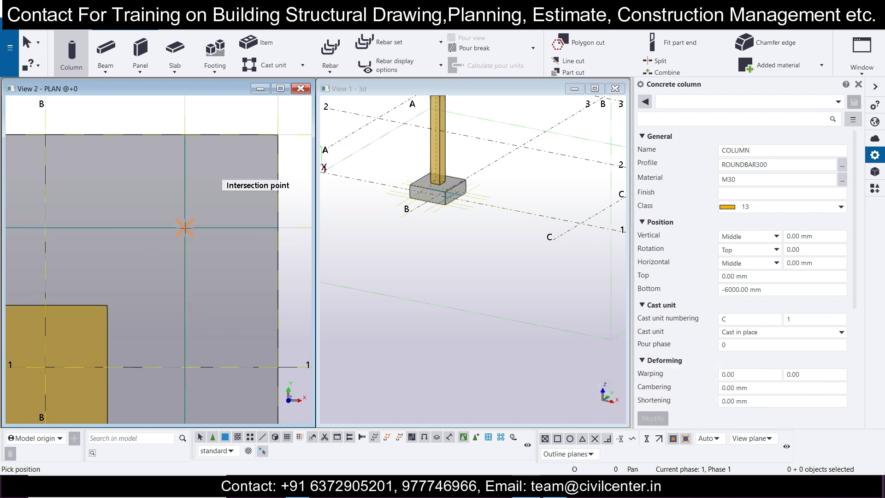
pyautogui.click(185, 229)
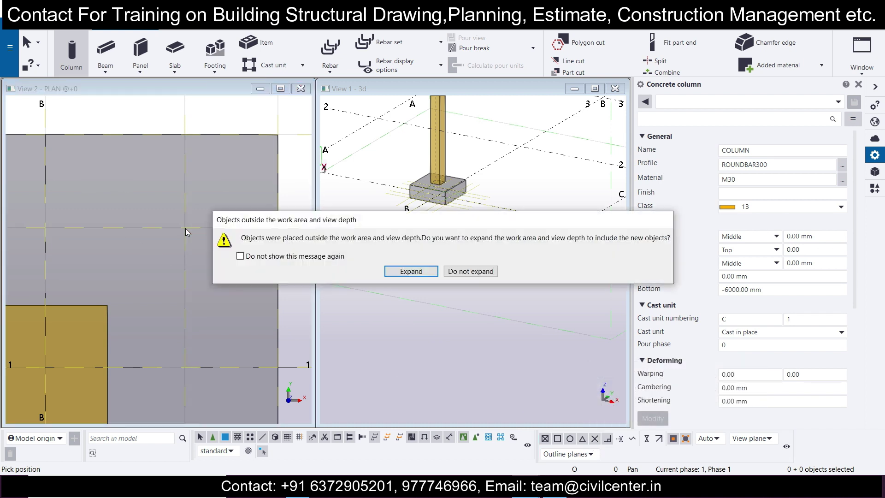
pyautogui.click(461, 275)
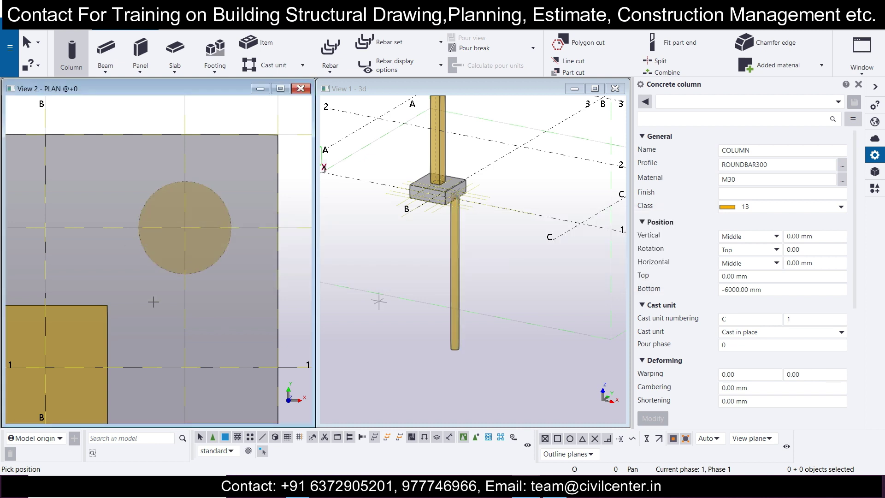
# - Place the second round pile at the upper-left intersection of the offset lines, without expanding the work area
pyautogui.scroll(-2, 148, 272)
pyautogui.moveTo(16, 252); pyautogui.dragTo(146, 201, button='middle')
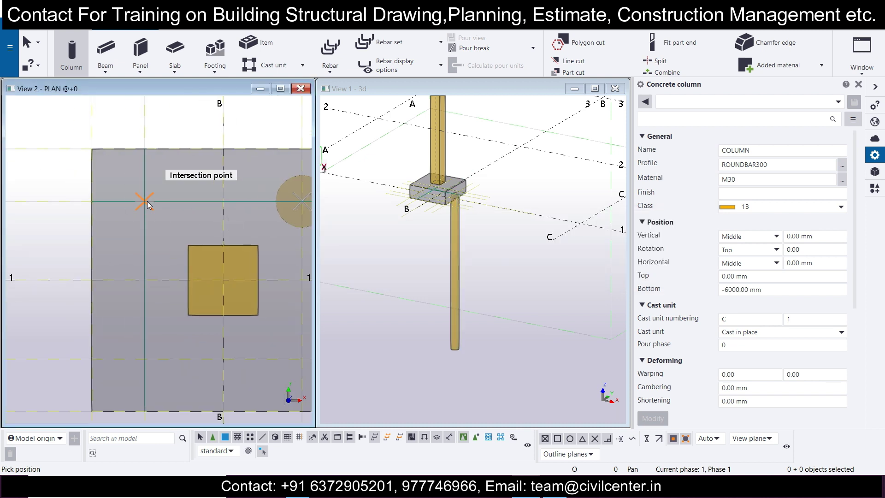
pyautogui.click(148, 204)
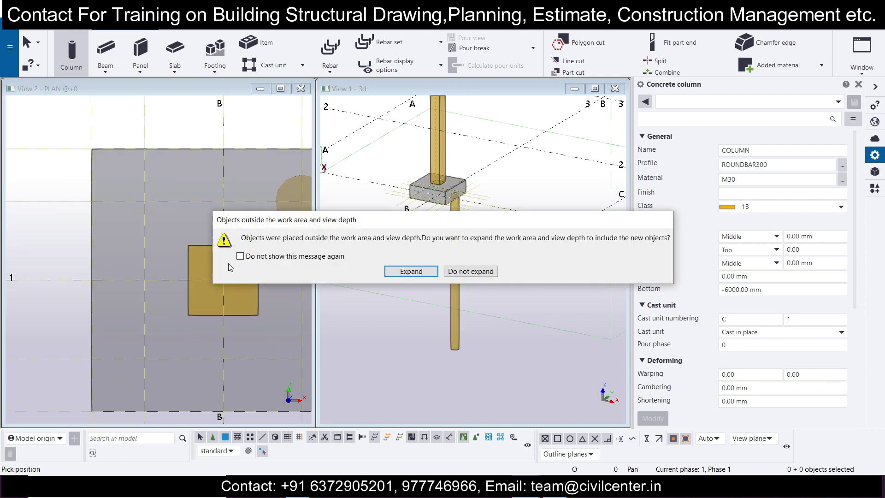
pyautogui.click(472, 272)
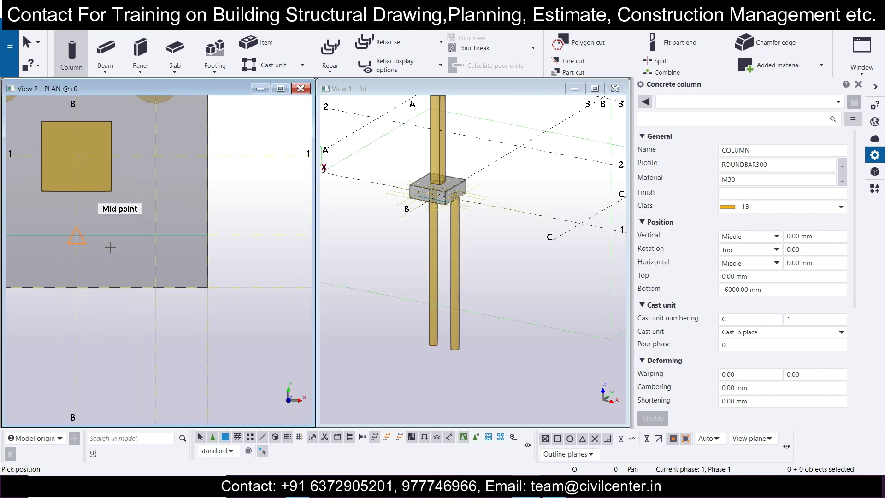
# - Place round piles at the lower-right and lower-left offset-line intersections without expanding the work area, and end the column command
pyautogui.click(158, 233)
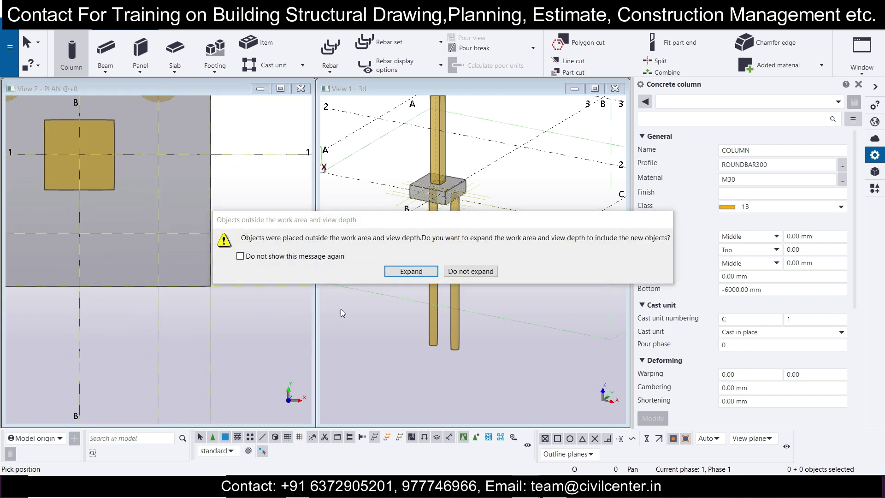
pyautogui.click(470, 271)
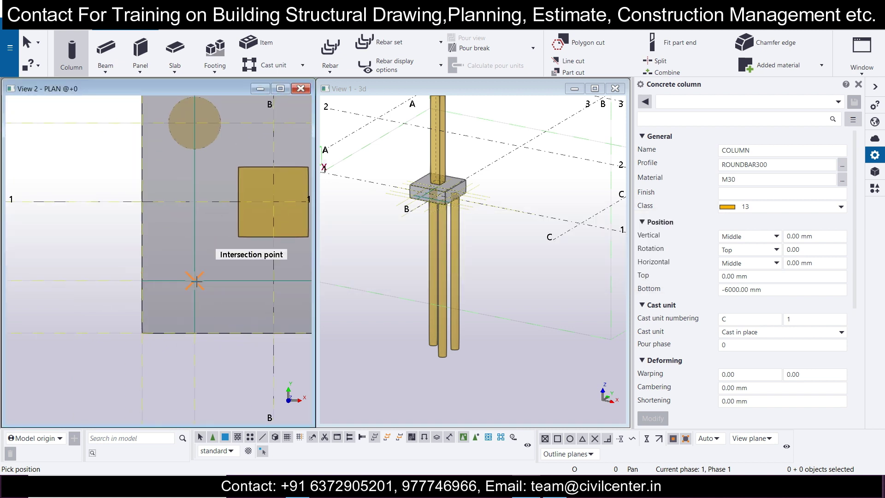
pyautogui.click(195, 280)
pyautogui.click(463, 273)
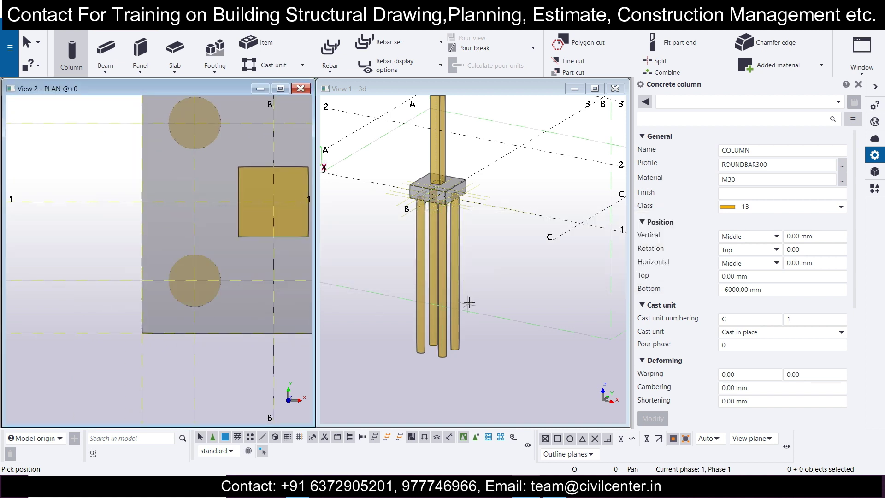
pyautogui.scroll(-3, 466, 300)
pyautogui.moveTo(232, 344); pyautogui.dragTo(104, 371, button='middle')
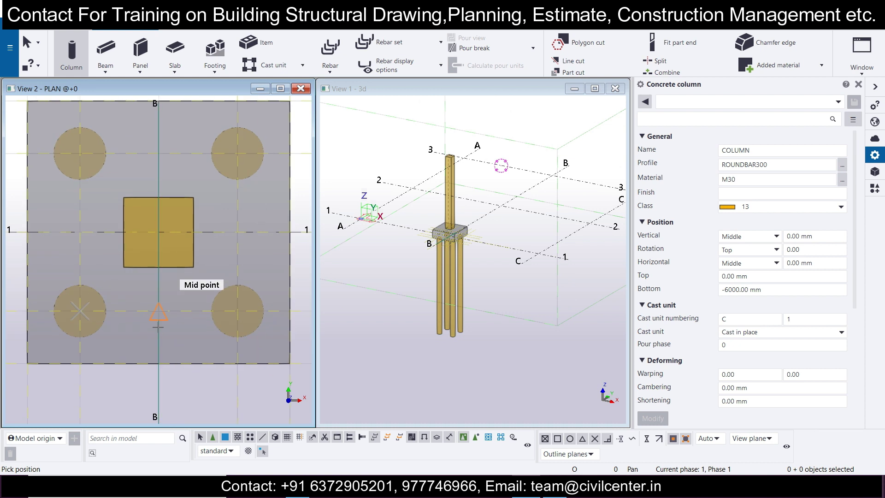
pyautogui.scroll(-2, 190, 344)
pyautogui.press('Escape')
pyautogui.scroll(2, 468, 255)
pyautogui.scroll(3, 469, 255)
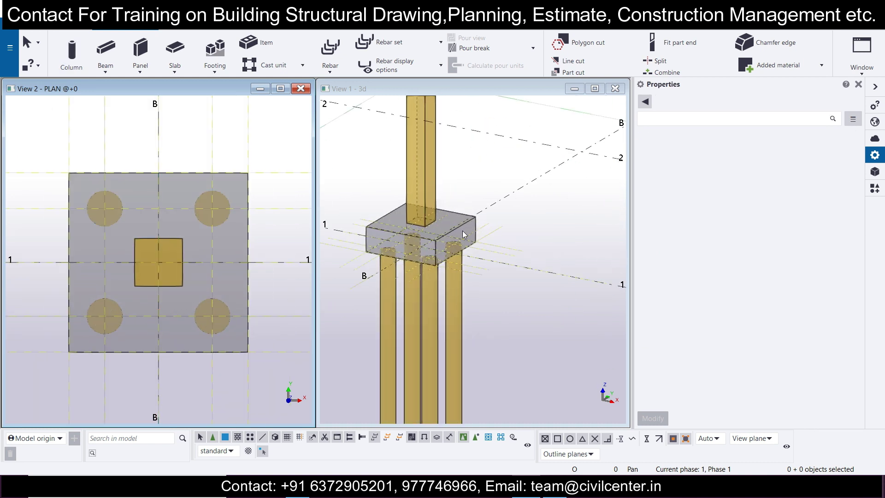
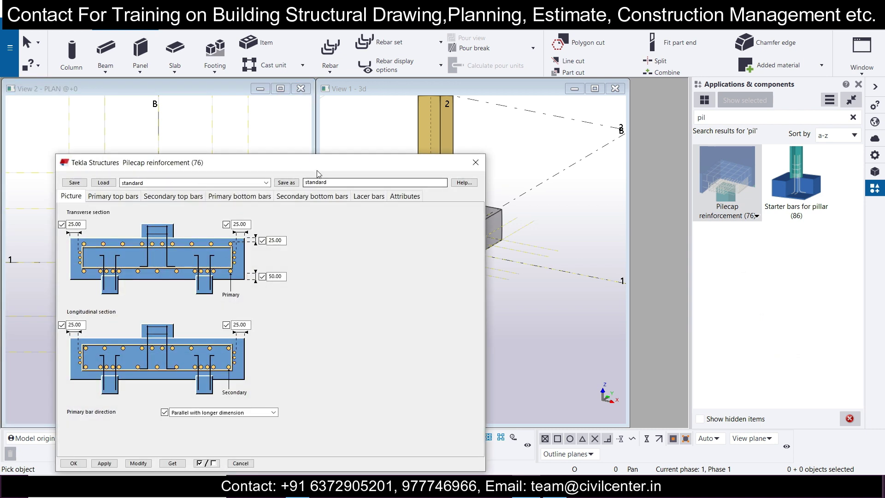
# - Set the pile cap reinforcement's concrete covers, entering 75 mm for the transverse section's left side and 50 mm for the longitudinal section's left side
pyautogui.doubleClick(152, 163)
pyautogui.write('75')
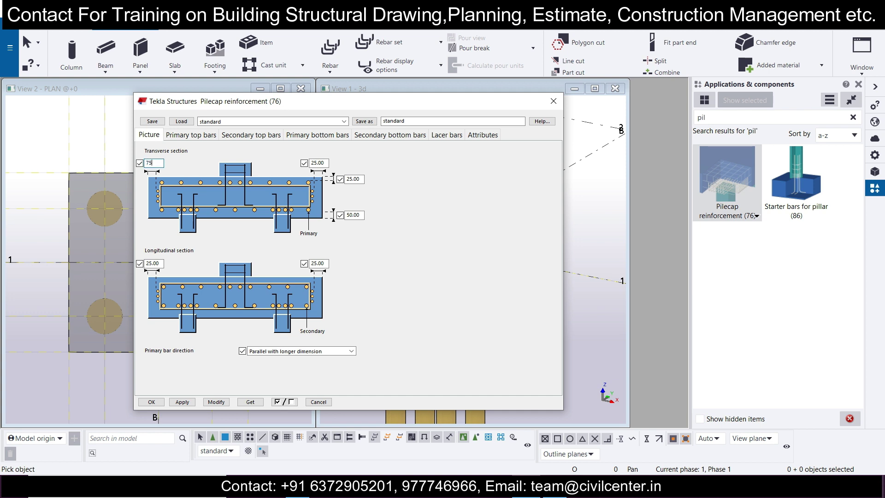
pyautogui.doubleClick(318, 163)
pyautogui.doubleClick(350, 181)
pyautogui.doubleClick(359, 215)
pyautogui.doubleClick(324, 264)
pyautogui.doubleClick(159, 265)
pyautogui.write('50')
# - Set the primary top bars to grade Fe500, size 10 tie/stirrup, from the reinforcing bar catalog
pyautogui.click(191, 137)
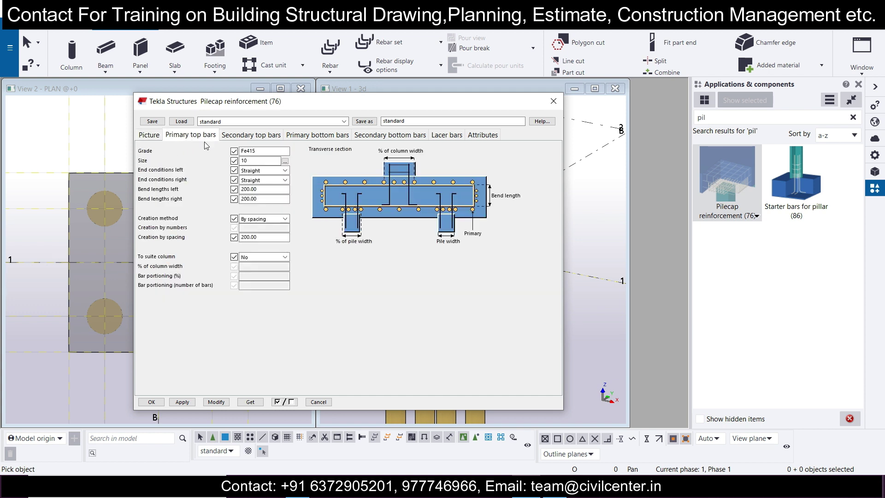
pyautogui.click(287, 161)
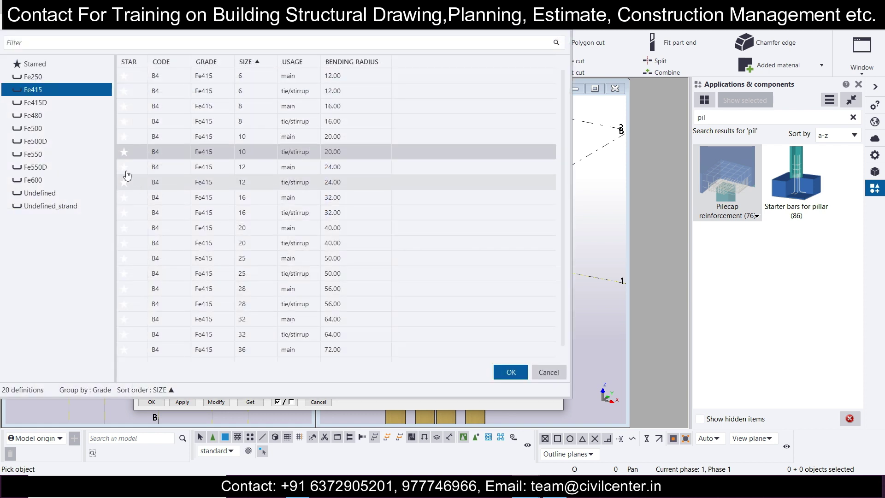
pyautogui.click(71, 129)
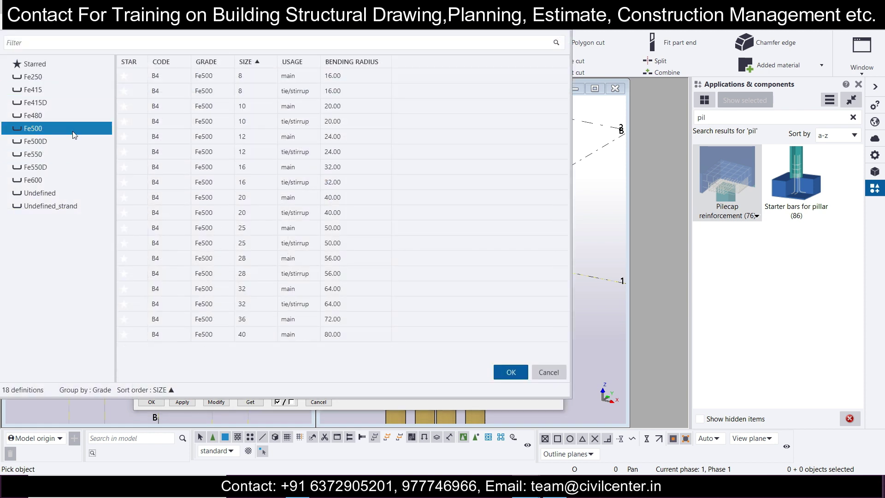
pyautogui.click(211, 121)
pyautogui.click(511, 372)
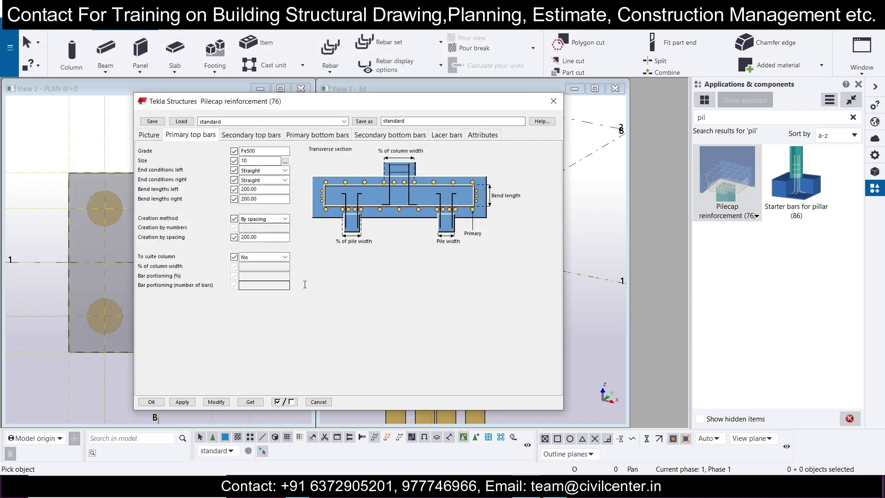
pyautogui.click(284, 238)
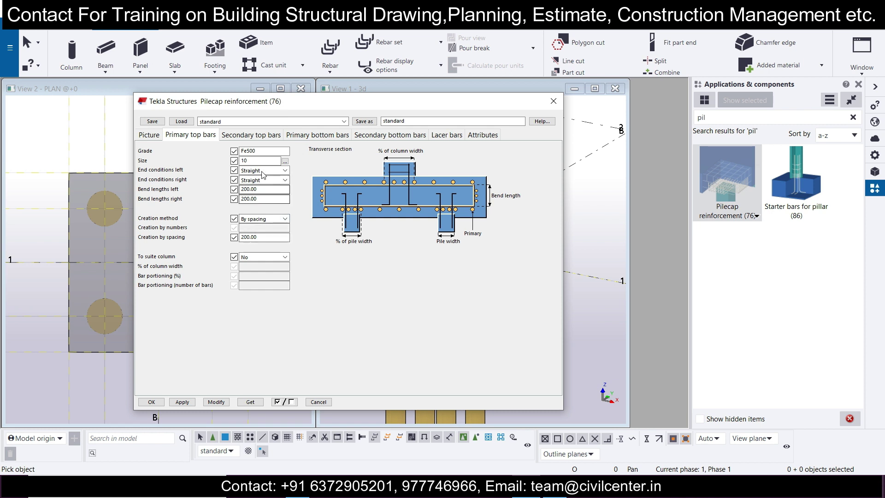
# - Set the secondary top bars to grade Fe500, size 10 tie/stirrup, from the reinforcing bar catalog
pyautogui.click(252, 135)
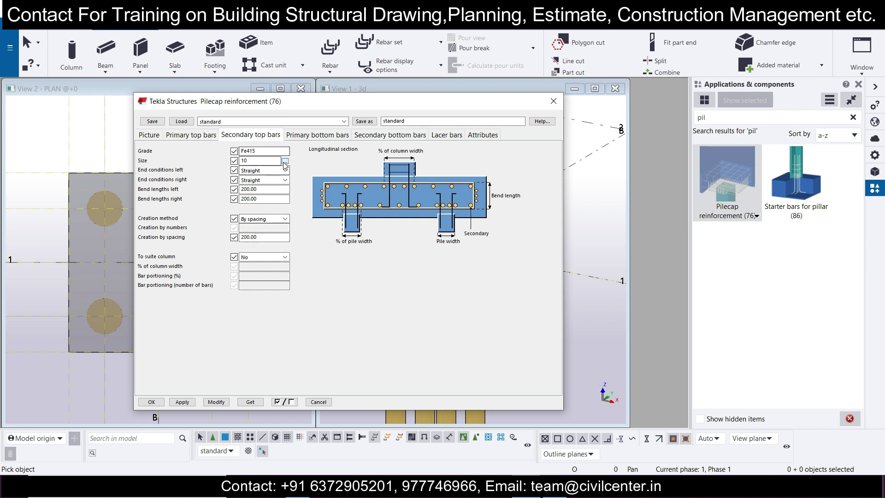
pyautogui.click(285, 161)
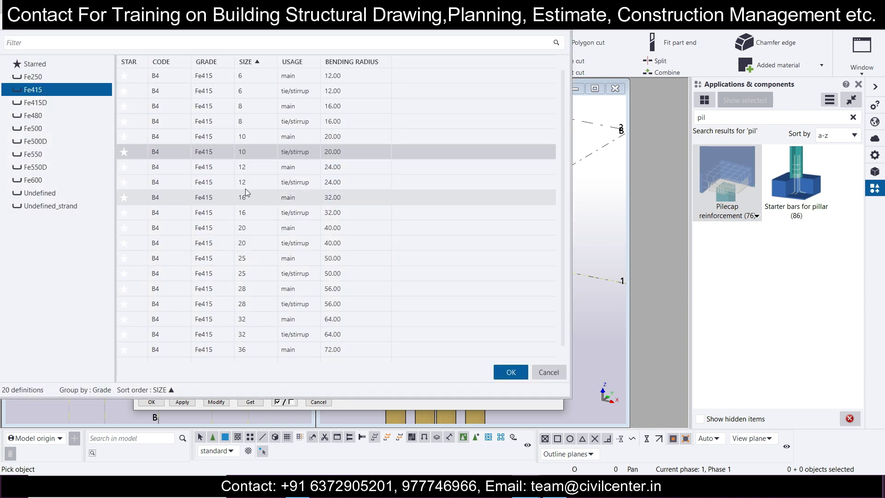
pyautogui.click(81, 129)
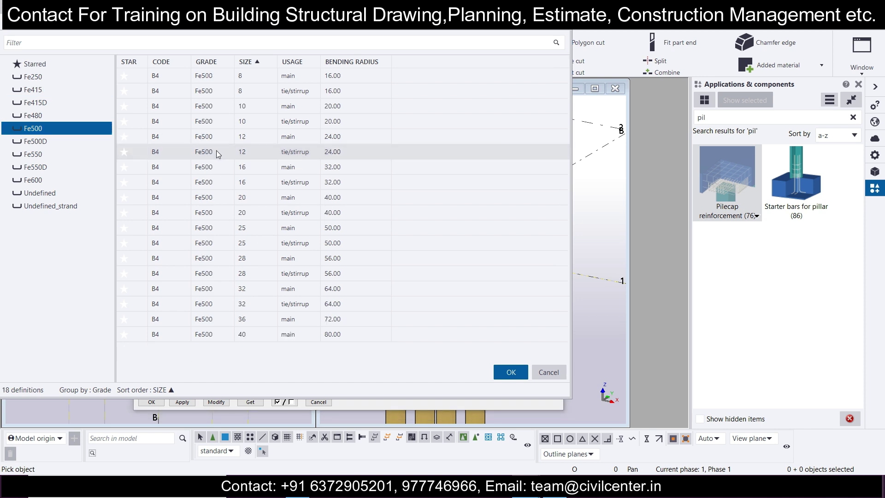
pyautogui.click(253, 121)
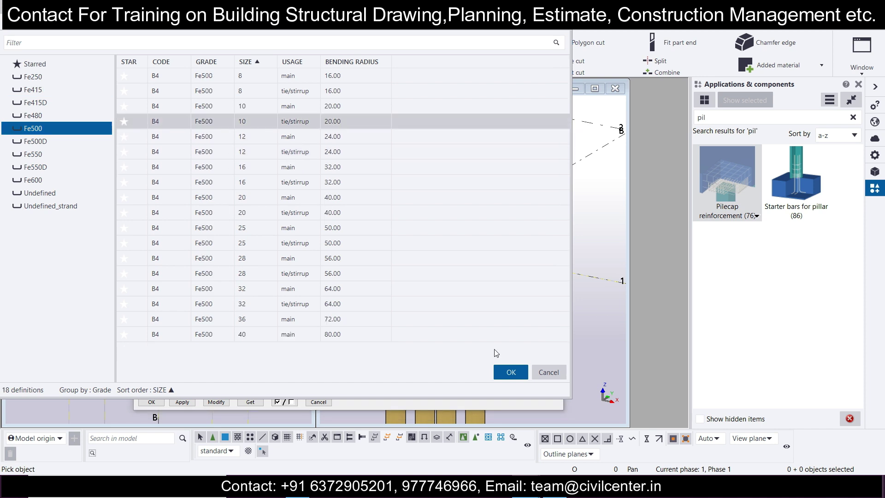
pyautogui.click(501, 373)
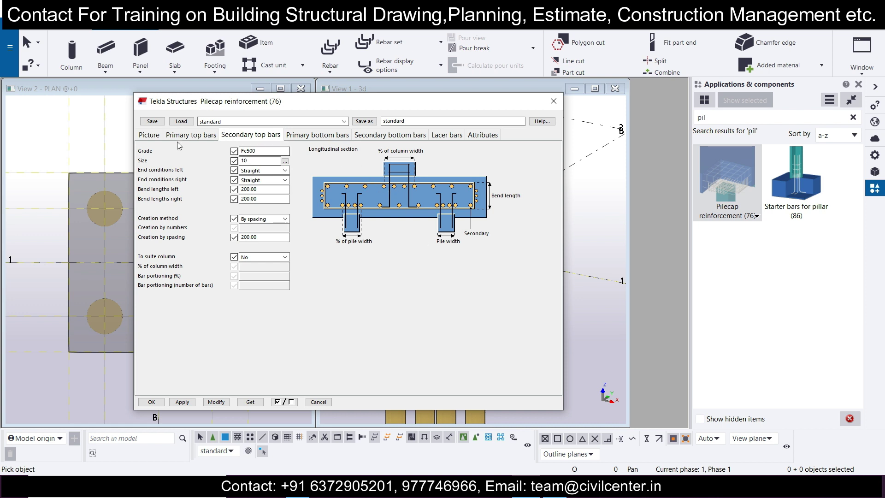
# - Confirm the pile cap reinforcement settings and create the reinforcement in the footing in the 3D view
pyautogui.click(209, 402)
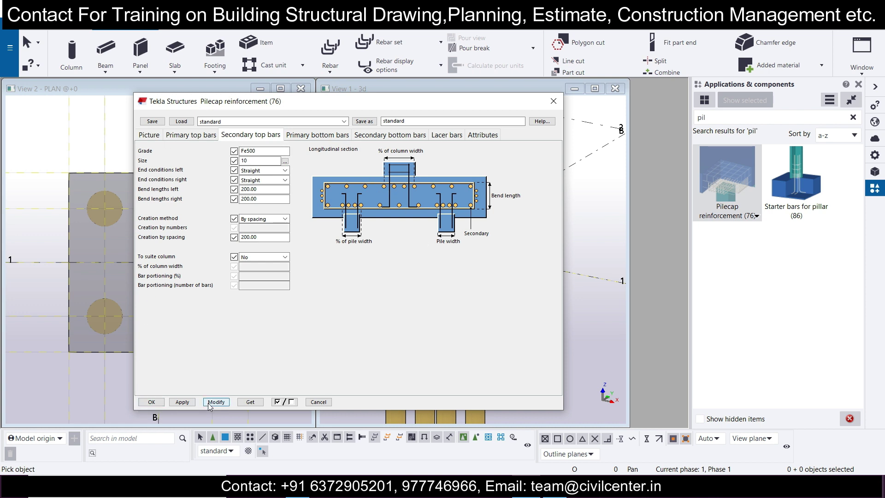
pyautogui.click(151, 402)
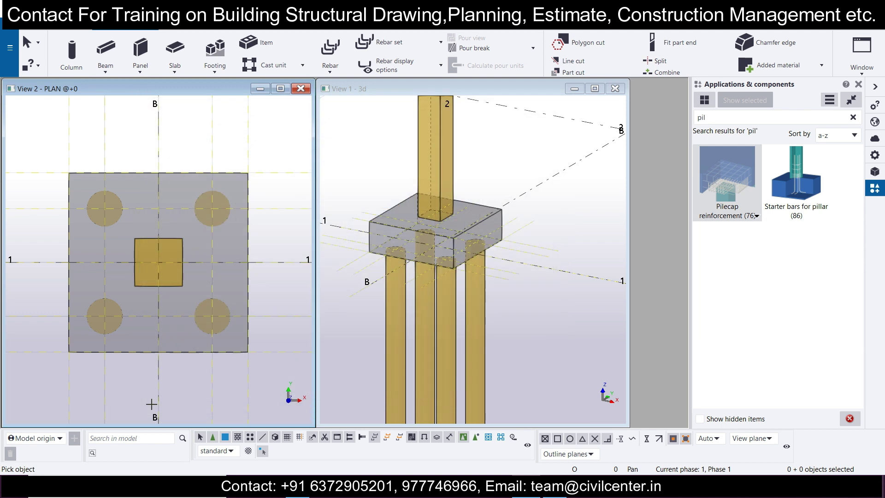
pyautogui.click(492, 217)
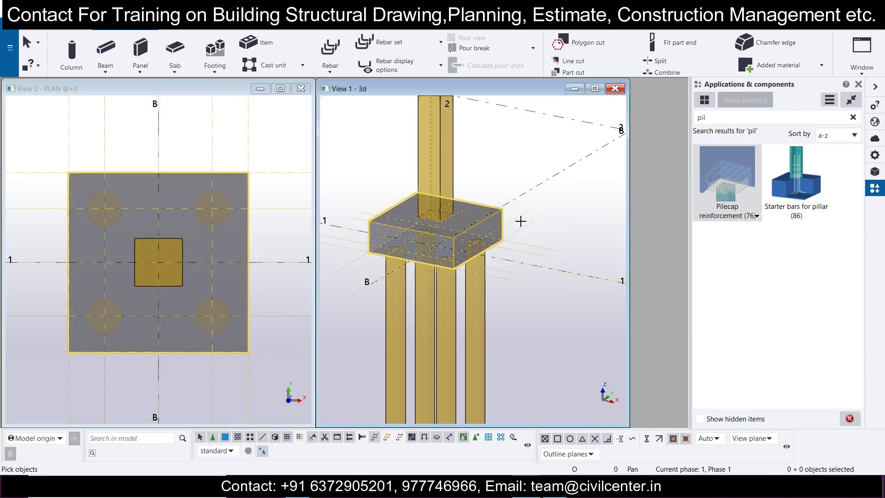
pyautogui.scroll(2, 487, 212)
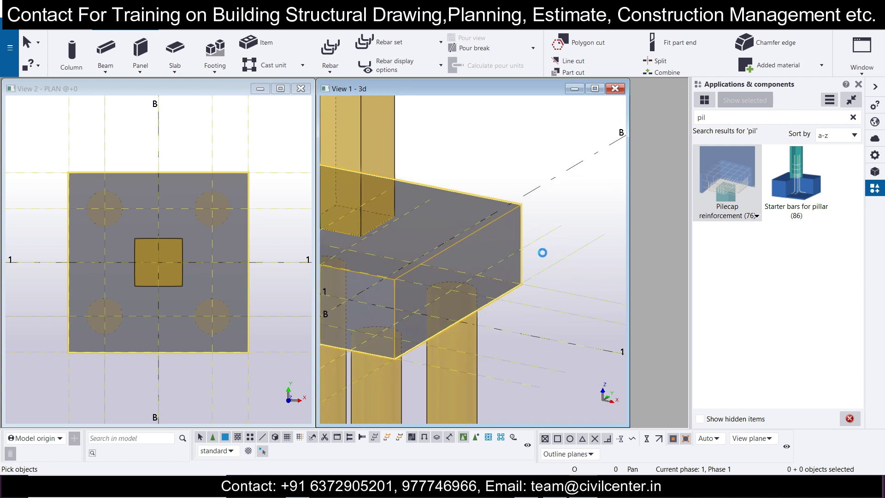
pyautogui.scroll(-2, 530, 243)
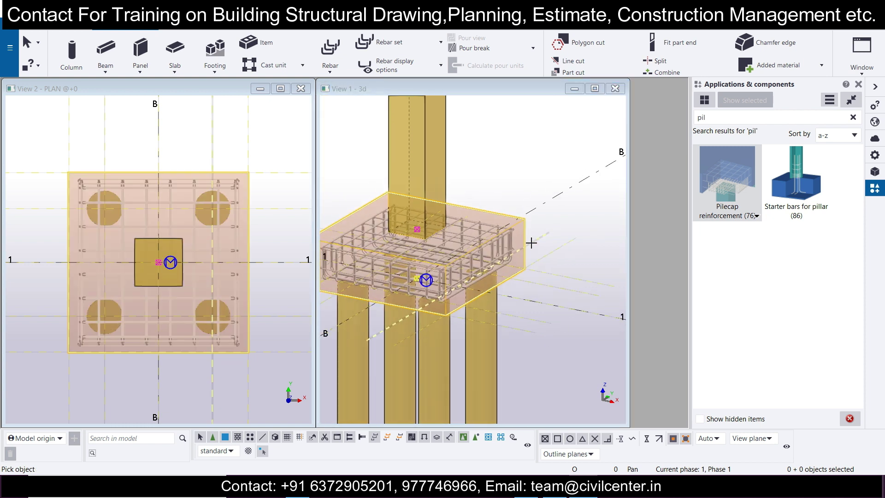
pyautogui.scroll(3, 531, 243)
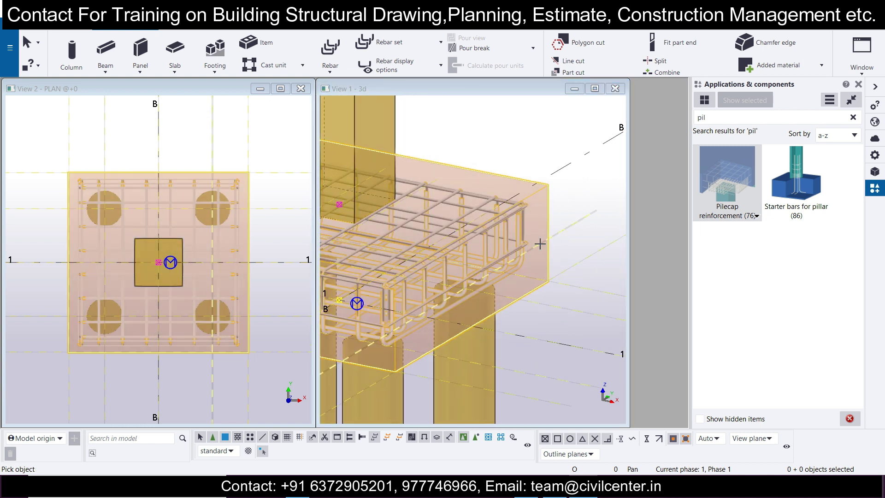
pyautogui.scroll(-5, 539, 244)
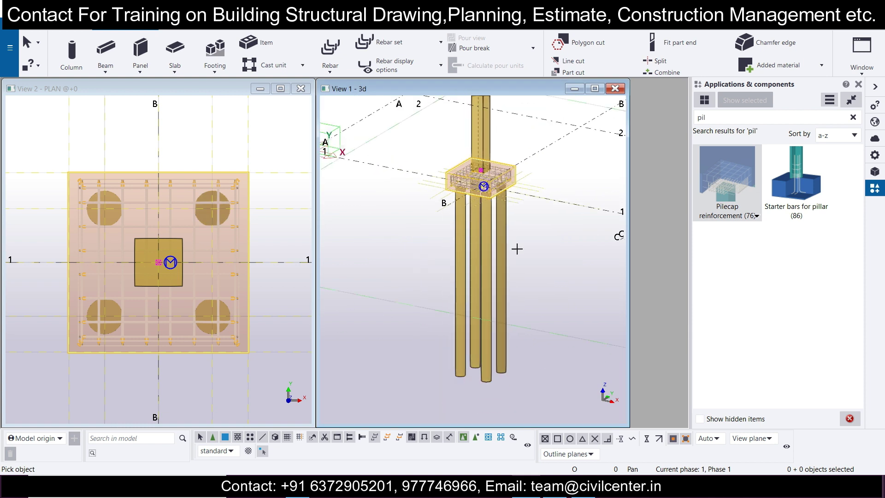
pyautogui.scroll(1, 516, 267)
# - Search the applications and components catalog for "column rein"
pyautogui.press('BackSpace')
pyautogui.press('BackSpace')
pyautogui.press('BackSpace')
pyautogui.write('column rein')
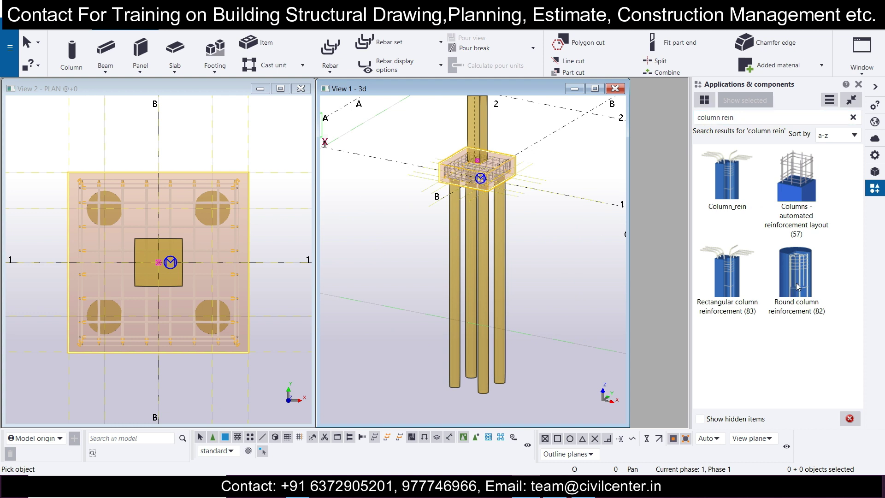
# - Set the main bars of Round column reinforcement (82) to grade Fe500, size 10 main, from the reinforcing bar catalog and close its settings
pyautogui.click(797, 286)
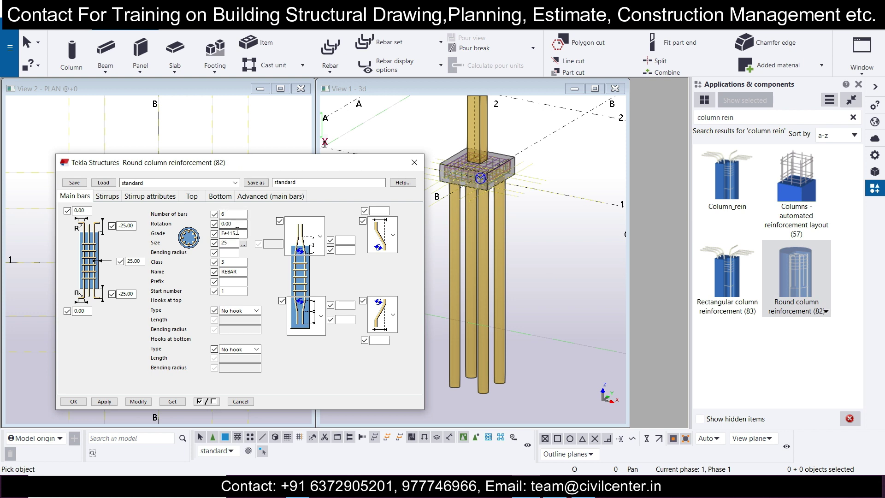
pyautogui.click(243, 245)
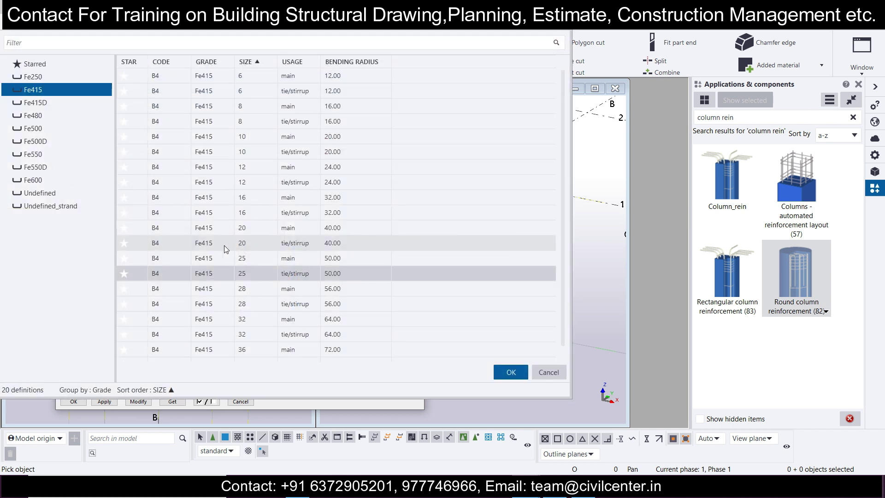
pyautogui.click(53, 128)
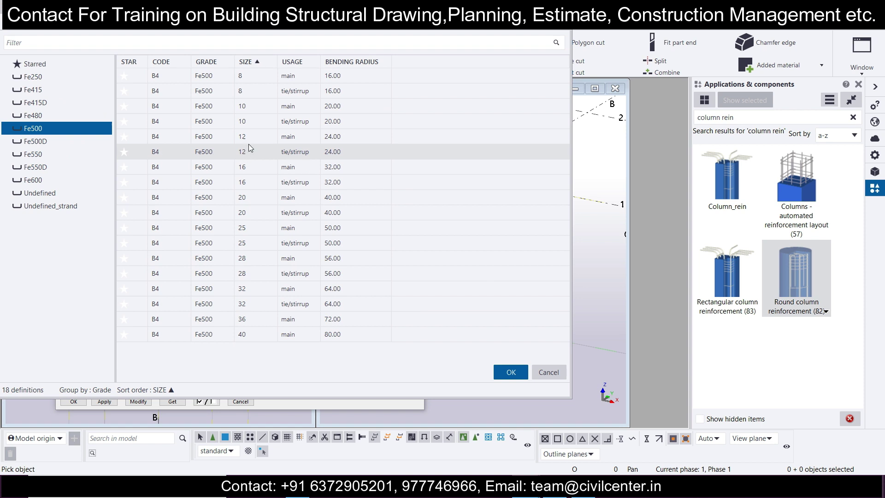
pyautogui.click(271, 108)
pyautogui.click(507, 380)
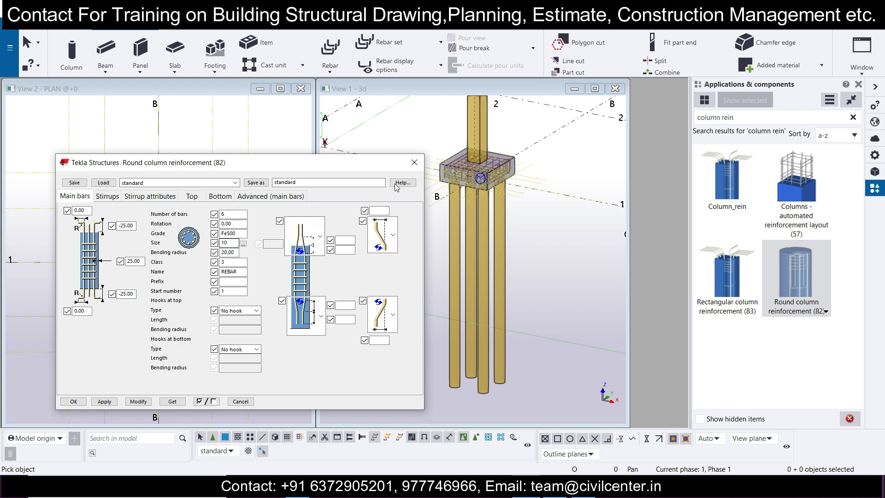
pyautogui.click(415, 162)
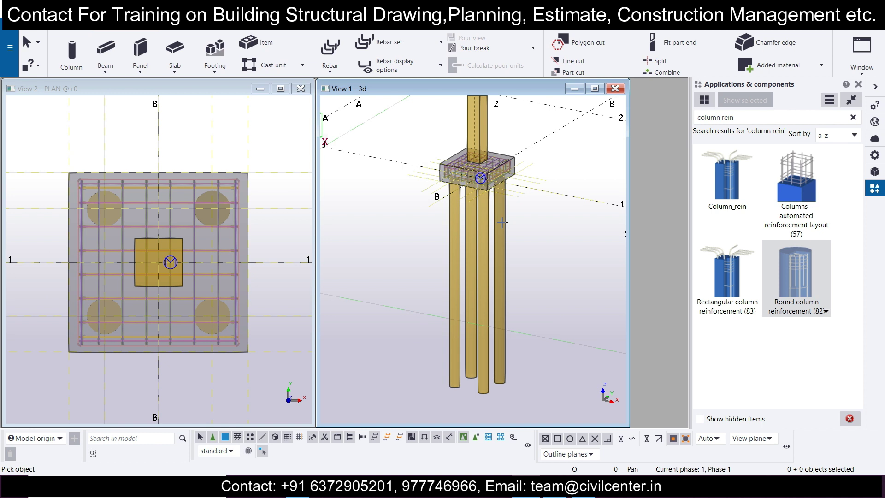
# - Apply the round column reinforcement to each of the four piles under the cap in the 3D view
pyautogui.click(503, 223)
pyautogui.scroll(2, 488, 240)
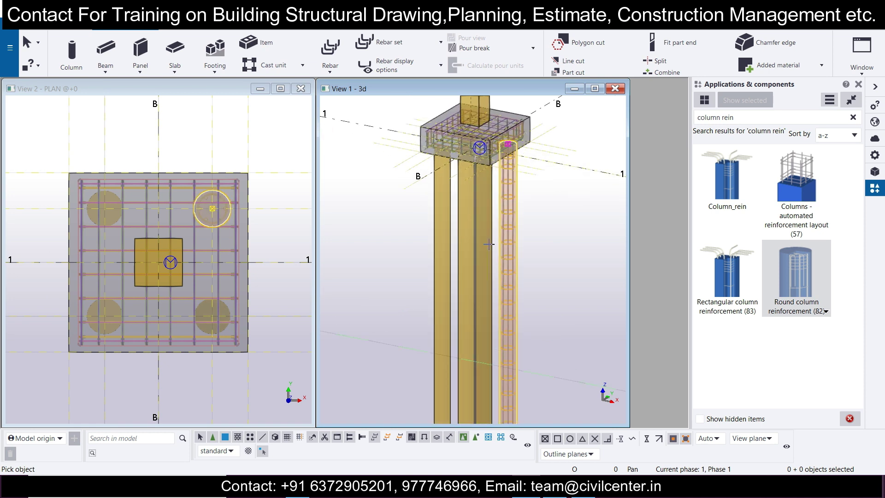
pyautogui.click(485, 244)
pyautogui.click(458, 247)
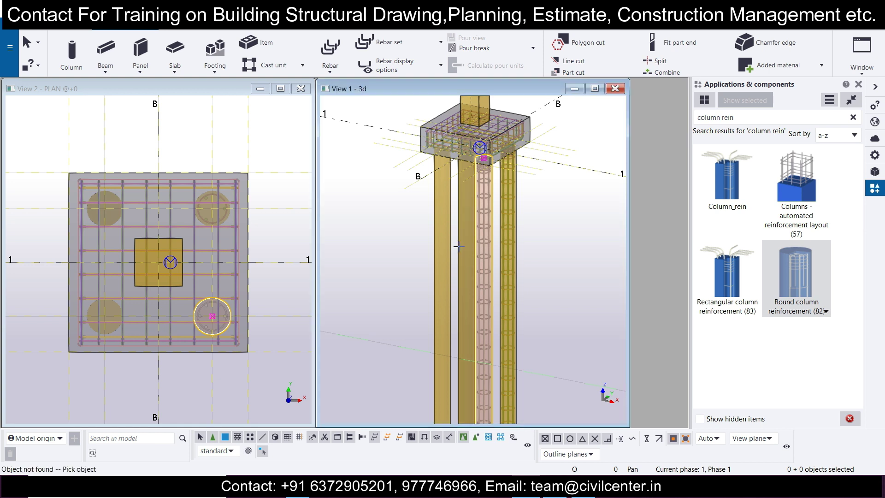
pyautogui.click(458, 246)
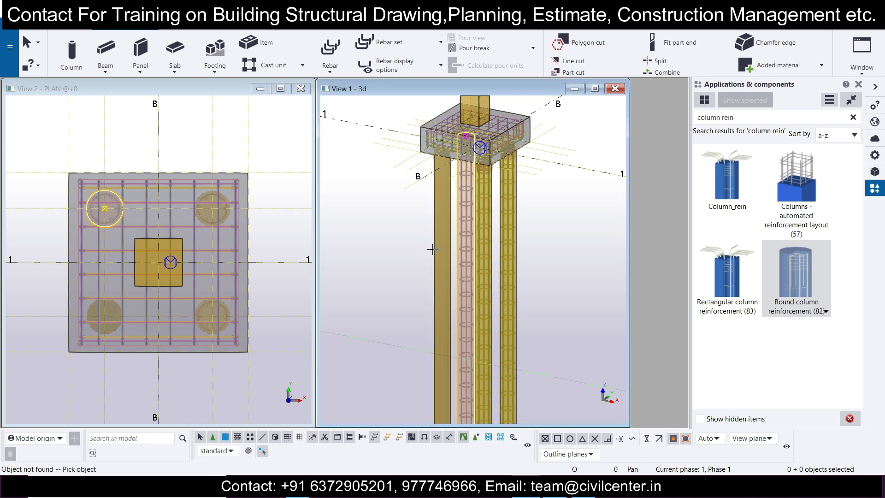
pyautogui.click(431, 249)
pyautogui.scroll(-3, 533, 251)
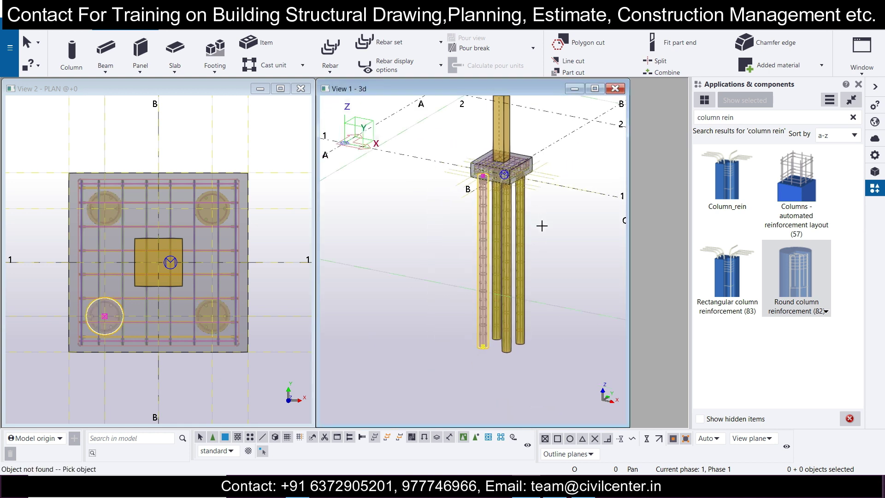
pyautogui.click(554, 235)
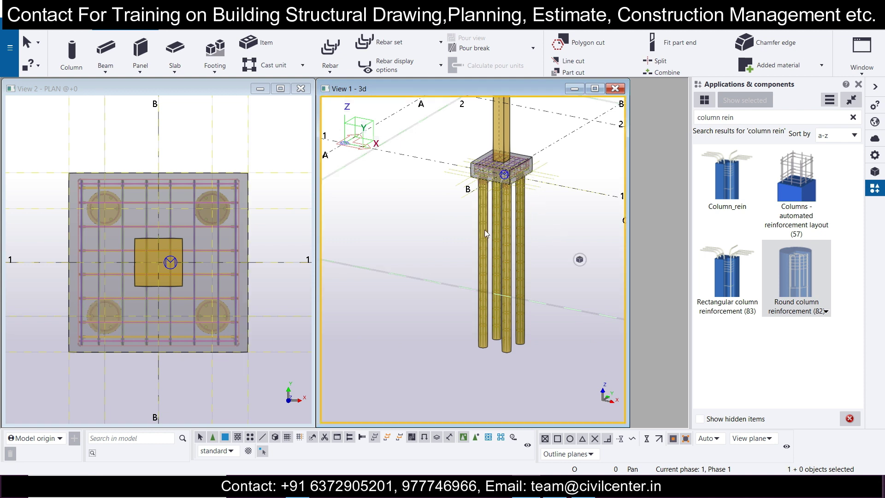
# - Close the PLAN @+0 view and maximize the 3D view
pyautogui.scroll(2, 515, 149)
pyautogui.scroll(-4, 228, 242)
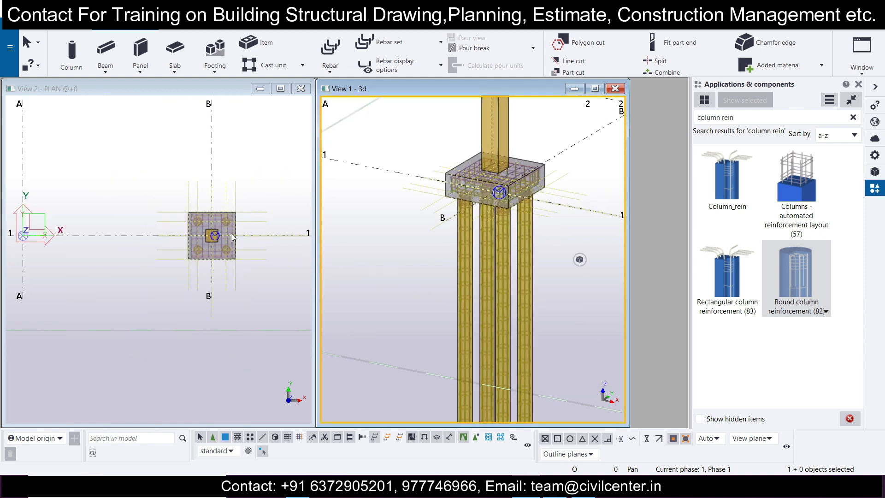
pyautogui.click(300, 89)
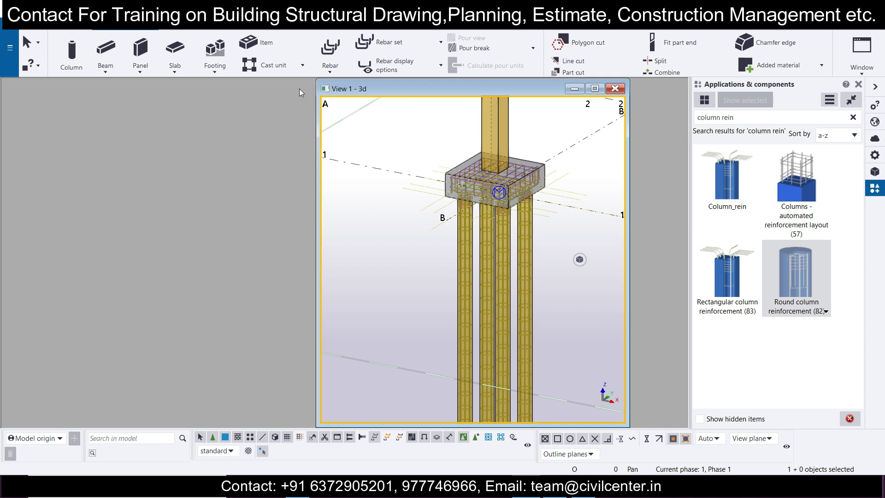
pyautogui.click(594, 88)
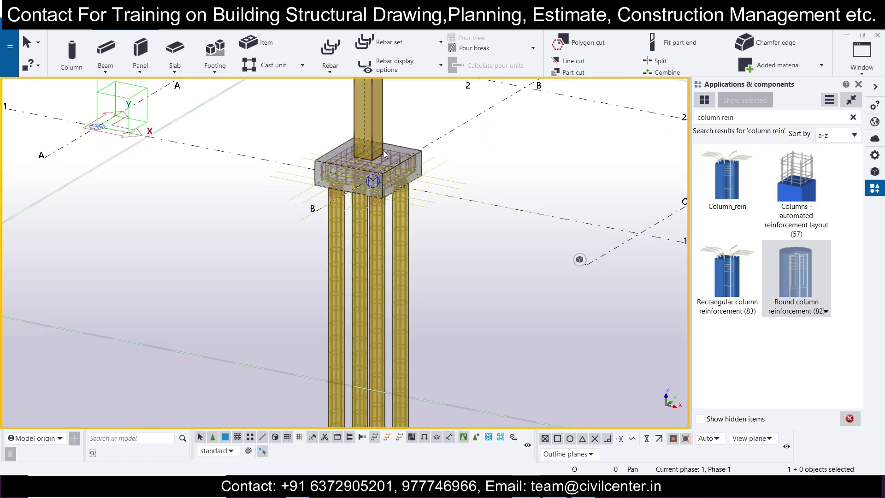
# - Examine the reinforcement inside the pile cap and piles up close, and view the column, cap and piles from other angles
pyautogui.press('v')
pyautogui.scroll(5, 368, 149)
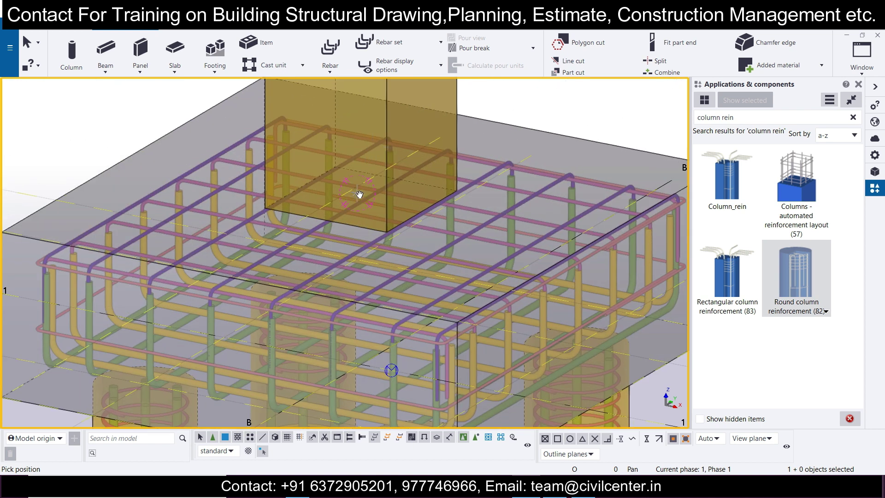
pyautogui.scroll(-6, 359, 194)
pyautogui.scroll(-3, 300, 210)
pyautogui.moveTo(300, 211)
pyautogui.keyDown('ctrl'); pyautogui.mouseDown(button='middle')
pyautogui.moveTo(531, 185)
pyautogui.moveTo(283, 212)
pyautogui.moveTo(375, 227)
pyautogui.moveTo(365, 212)
pyautogui.moveTo(305, 223)
pyautogui.mouseUp(button='middle'); pyautogui.keyUp('ctrl')
pyautogui.keyDown('ctrl'); pyautogui.moveTo(302, 268); pyautogui.dragTo(323, 251, button='middle'); pyautogui.keyUp('ctrl')
pyautogui.keyDown('ctrl'); pyautogui.moveTo(337, 314); pyautogui.dragTo(418, 326, button='middle'); pyautogui.keyUp('ctrl')
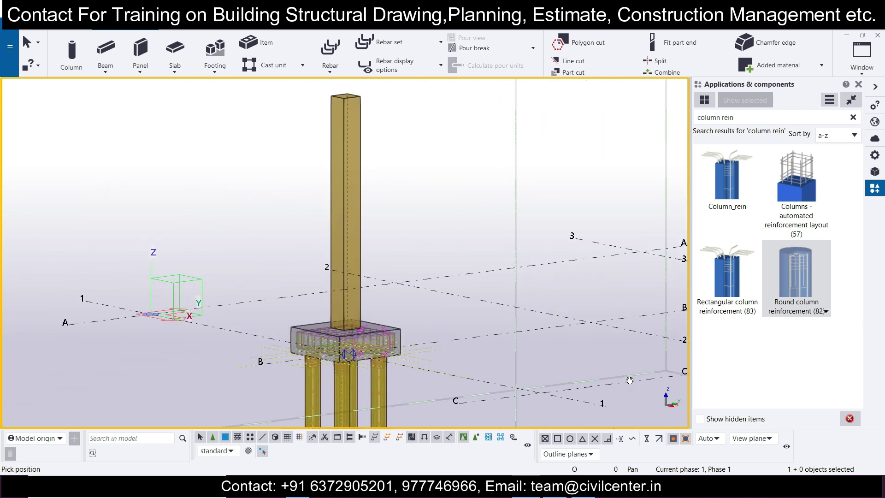